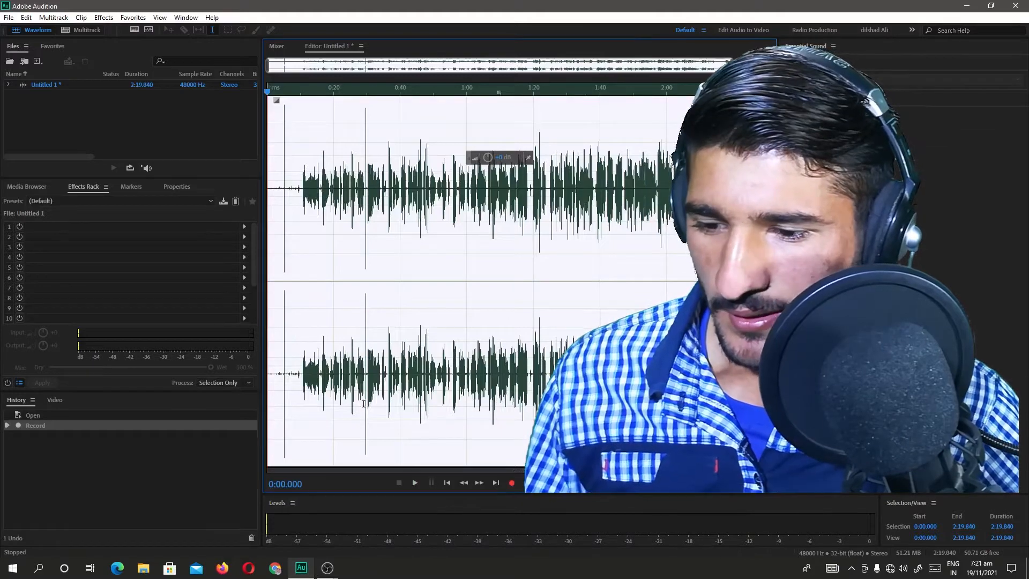
{"action": "key", "text": "super+plus"}
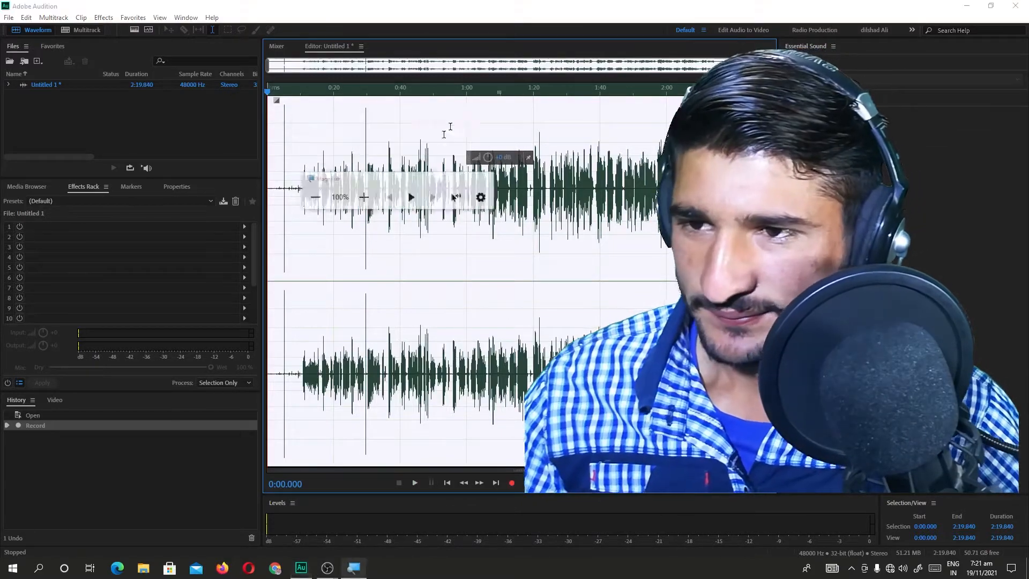
{"action": "key", "text": "super+plus"}
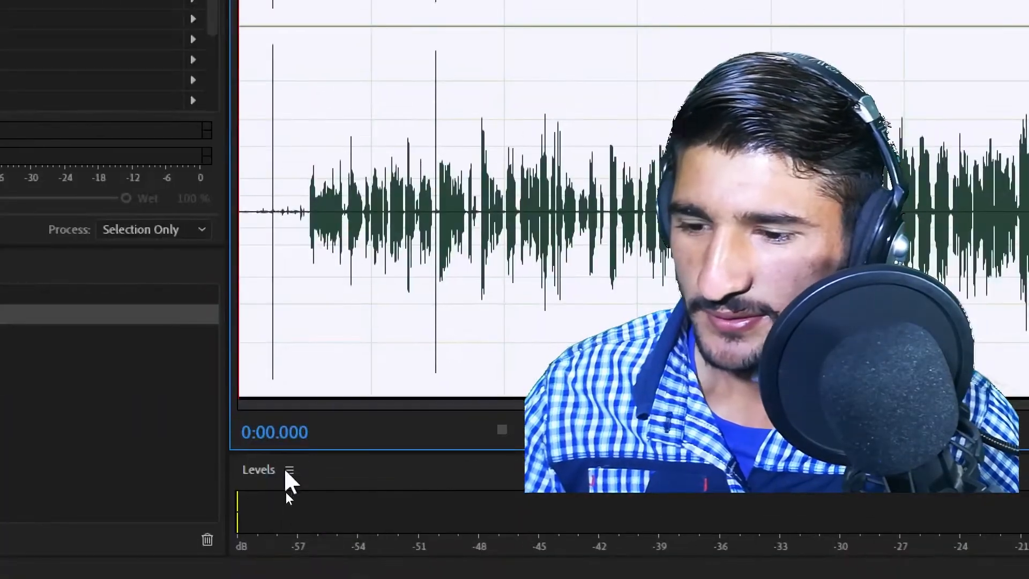
{"action": "key", "text": "super+minus"}
{"action": "key", "text": "super+minus"}
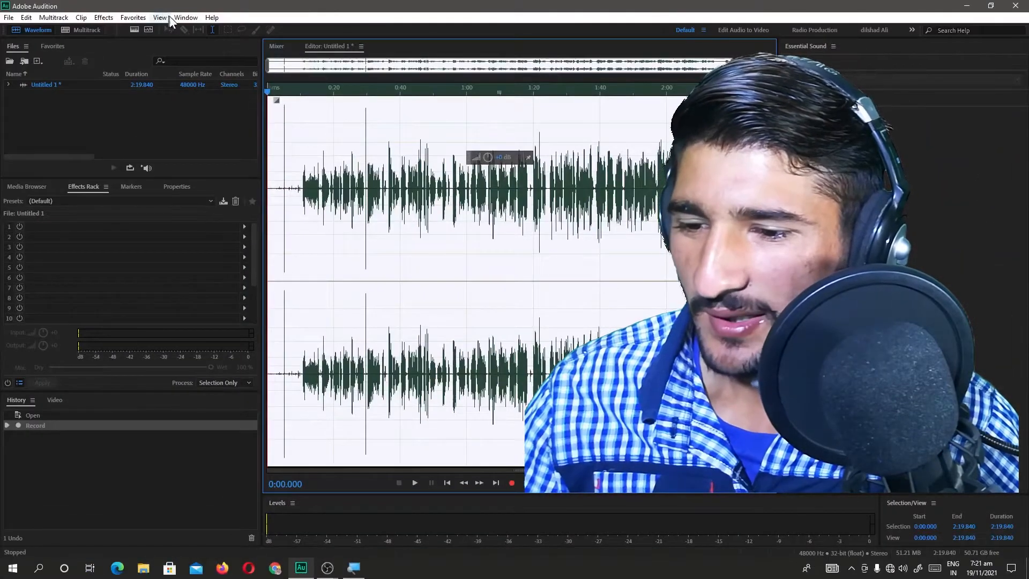
Step: Hide the Level Meters panel and show it again
{"action": "left_click", "coordinate": [185, 18]}
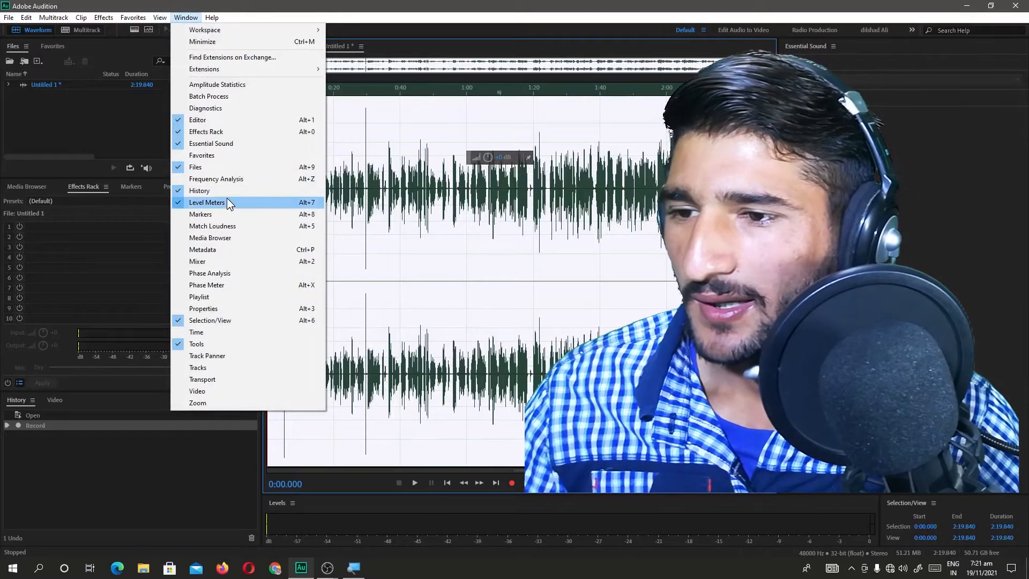
{"action": "left_click", "coordinate": [227, 201]}
{"action": "left_click", "coordinate": [185, 18]}
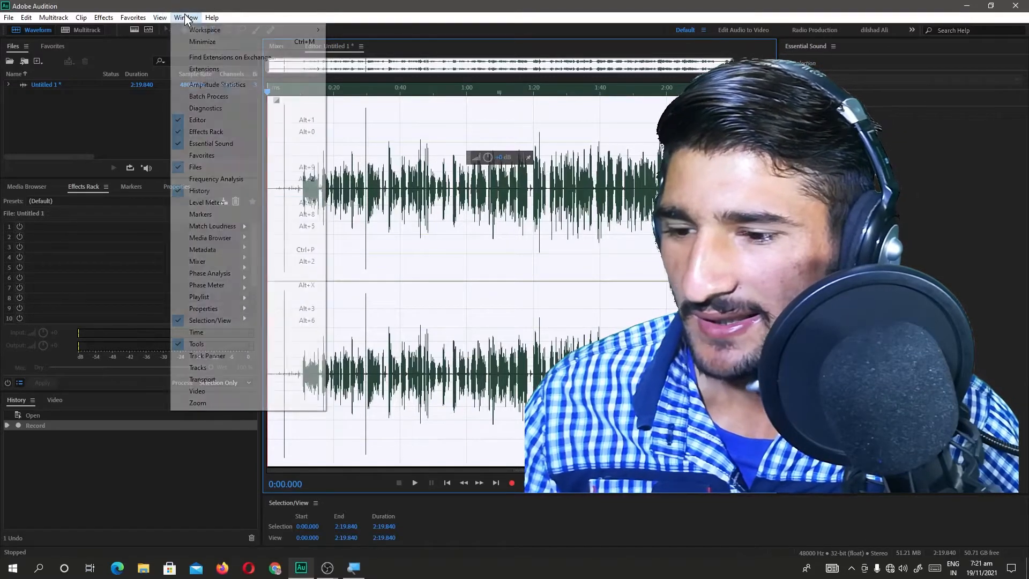
{"action": "left_click", "coordinate": [262, 203]}
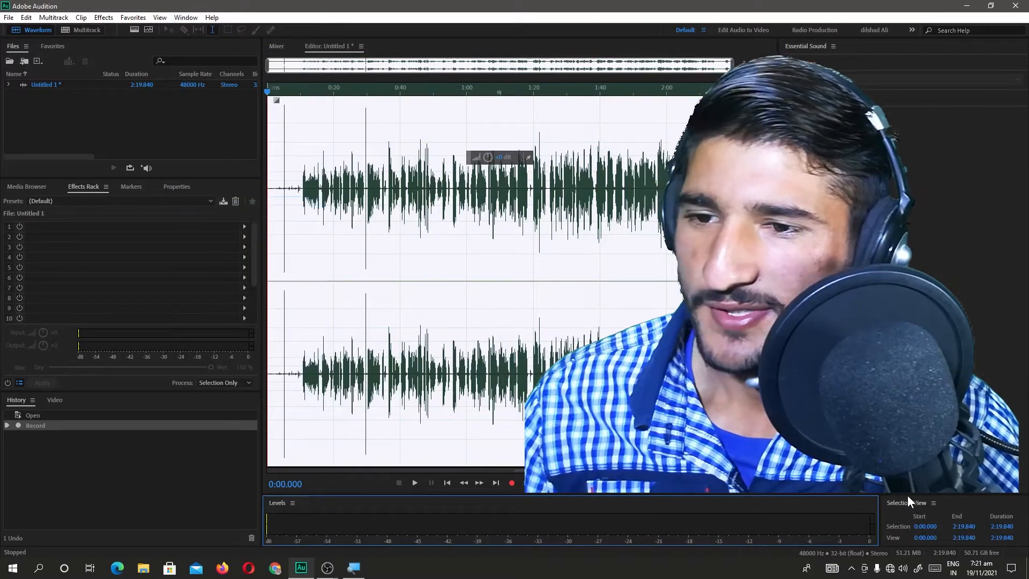
{"action": "left_click", "coordinate": [903, 500]}
Step: Close the Untitled 1 recording without saving its changes
{"action": "left_click", "coordinate": [106, 121]}
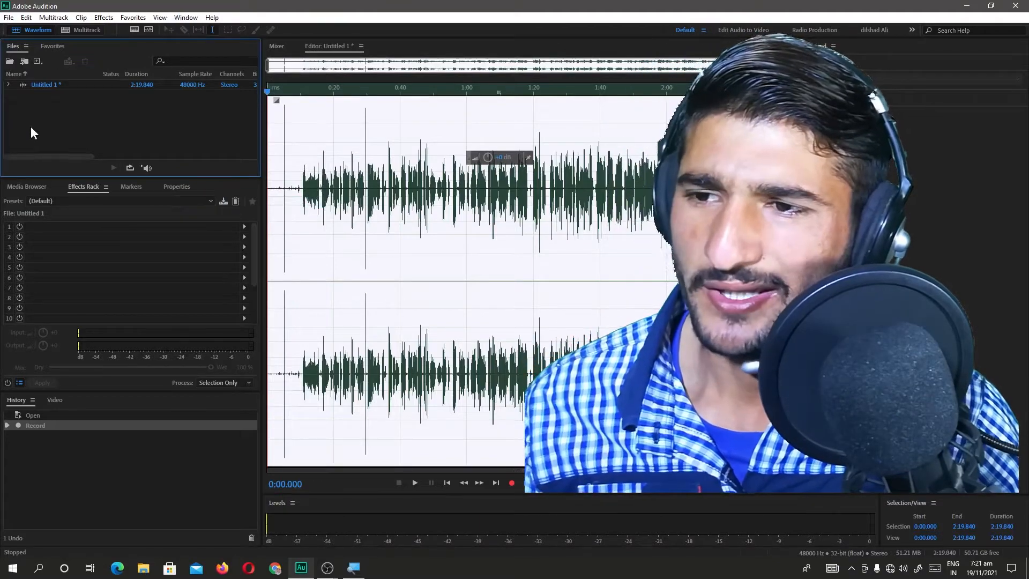
{"action": "left_click", "coordinate": [80, 87]}
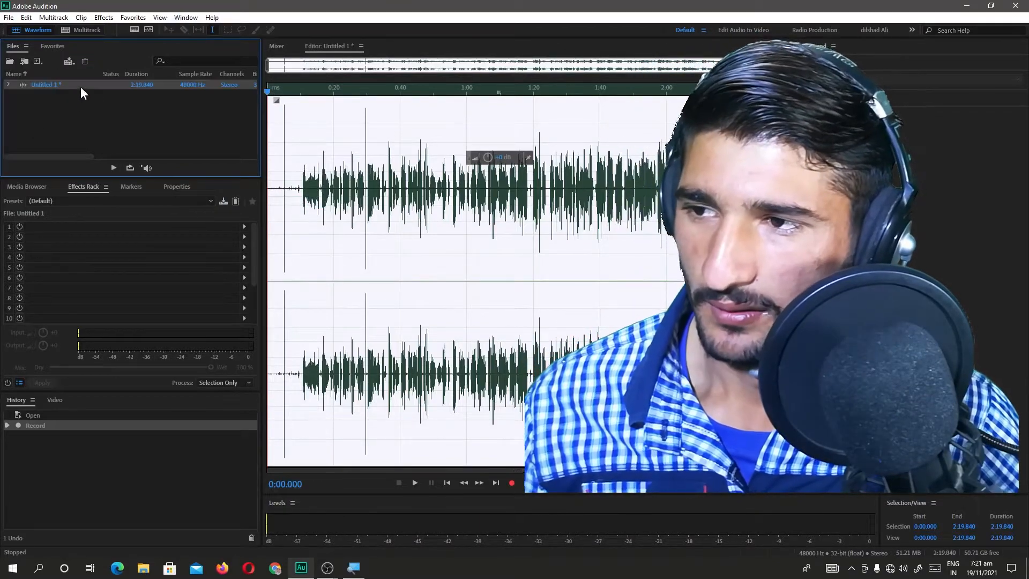
{"action": "left_click", "coordinate": [85, 61]}
{"action": "left_click", "coordinate": [517, 297]}
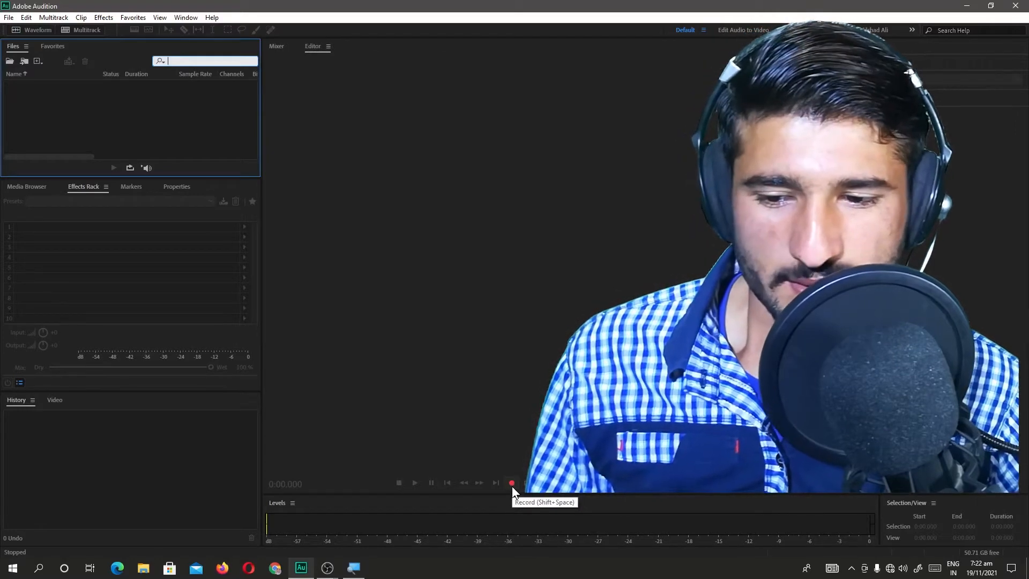
Step: Record a new stereo audio file at 48000 Hz and 32-bit float, and stop the recording
{"action": "left_click", "coordinate": [513, 487]}
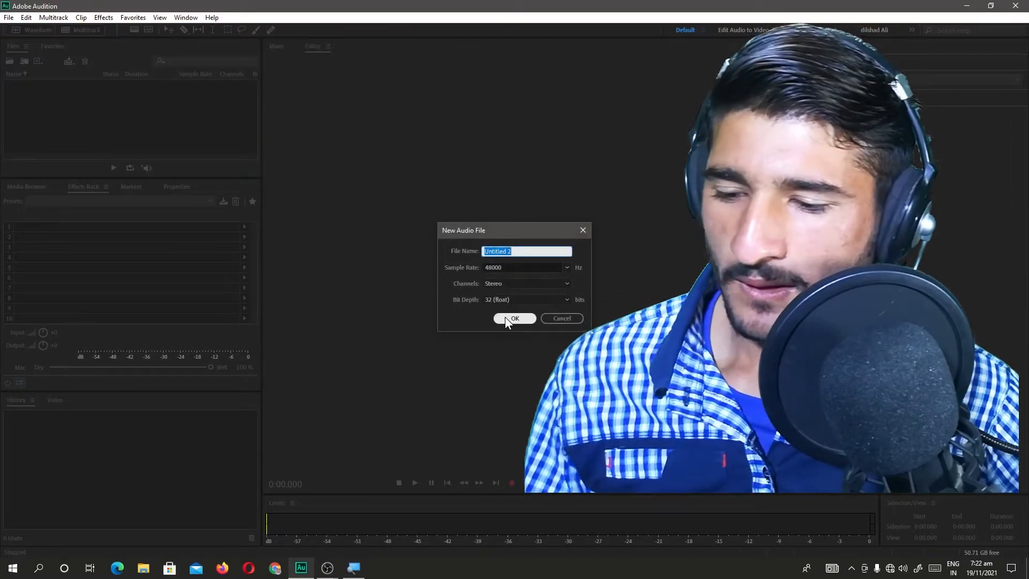
{"action": "left_click", "coordinate": [505, 317]}
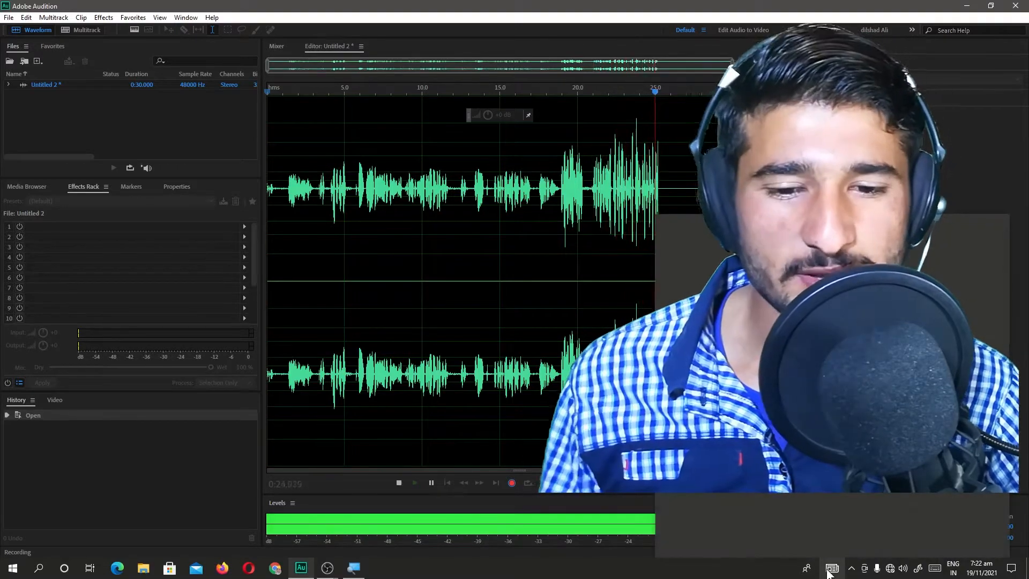
{"action": "left_click", "coordinate": [568, 334]}
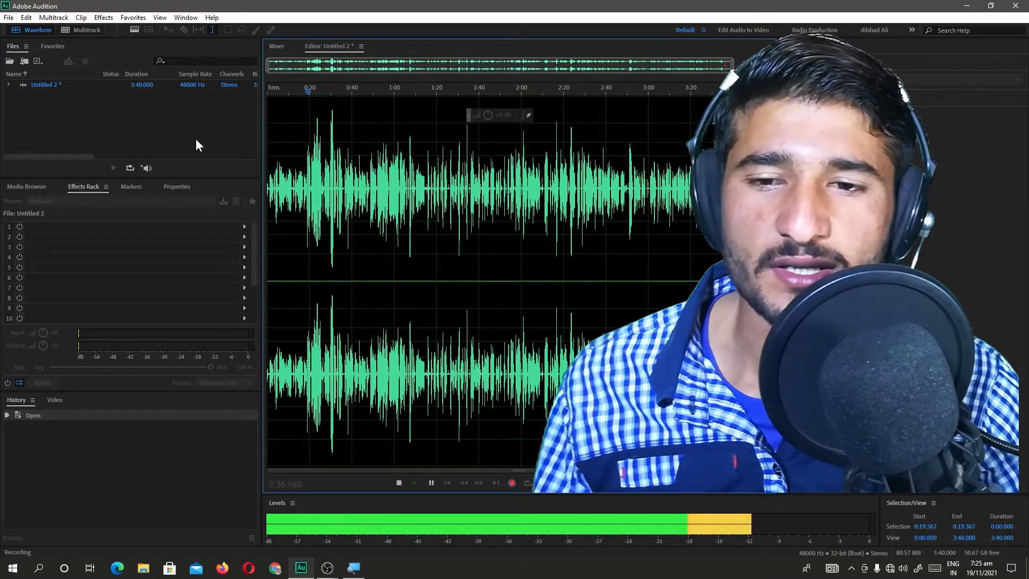
{"action": "key", "text": "space"}
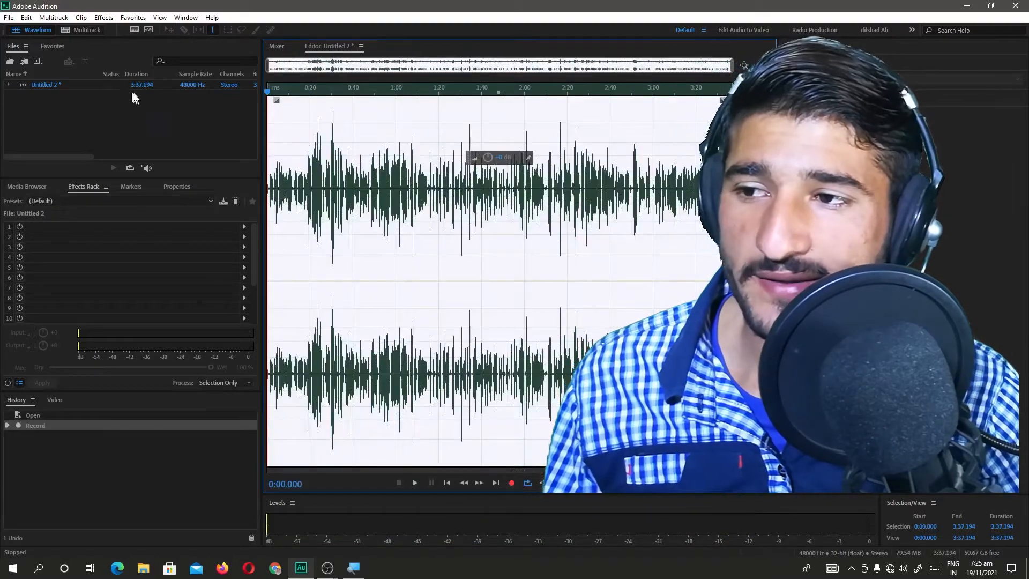
Step: Close the Untitled 2 recording without saving it
{"action": "left_click", "coordinate": [118, 84]}
{"action": "left_click", "coordinate": [85, 60]}
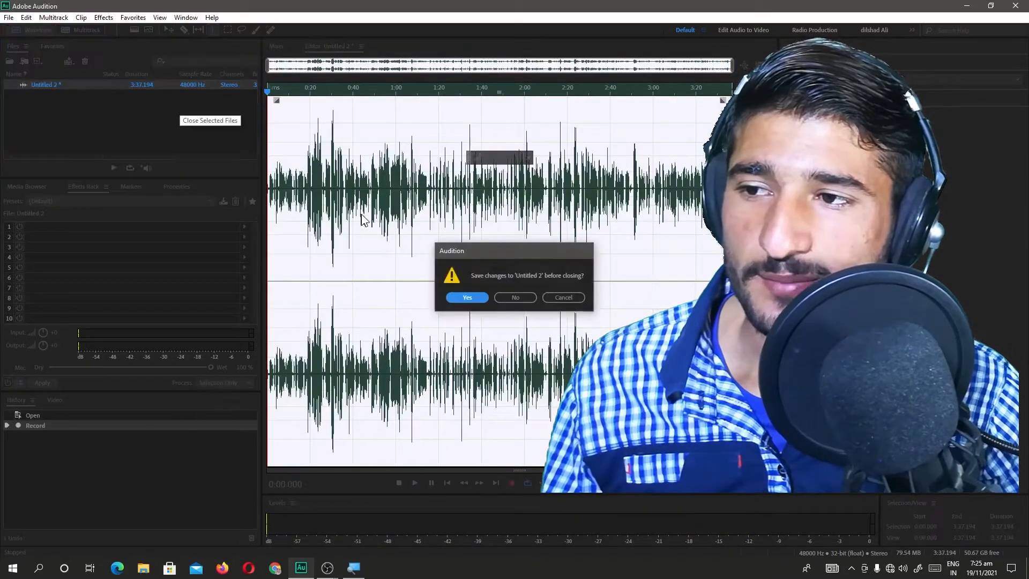
{"action": "left_click", "coordinate": [512, 296]}
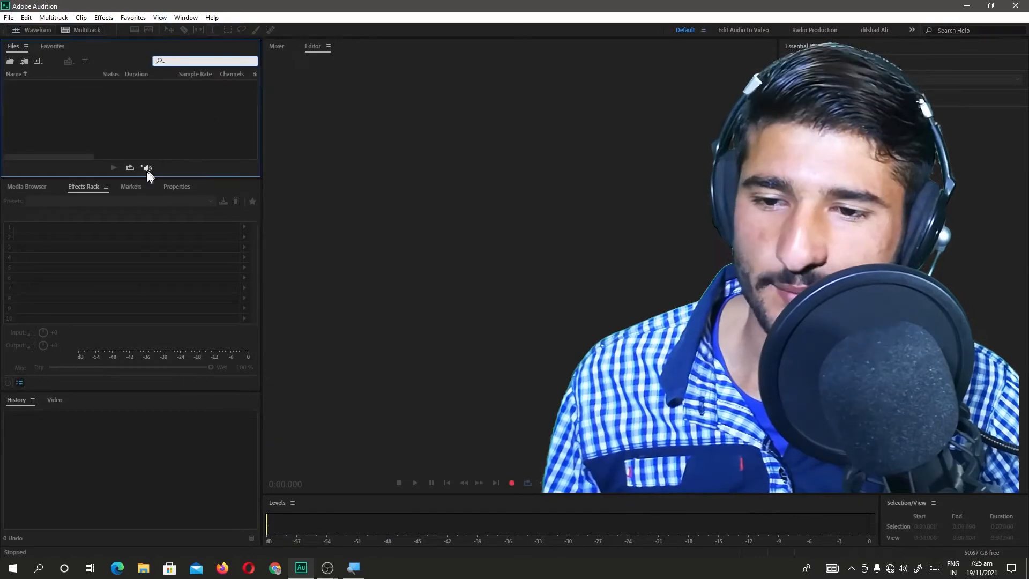
Step: Record a short stereo voice clip in a new 48000 Hz, 32-bit float file and play it back
{"action": "left_click", "coordinate": [512, 482]}
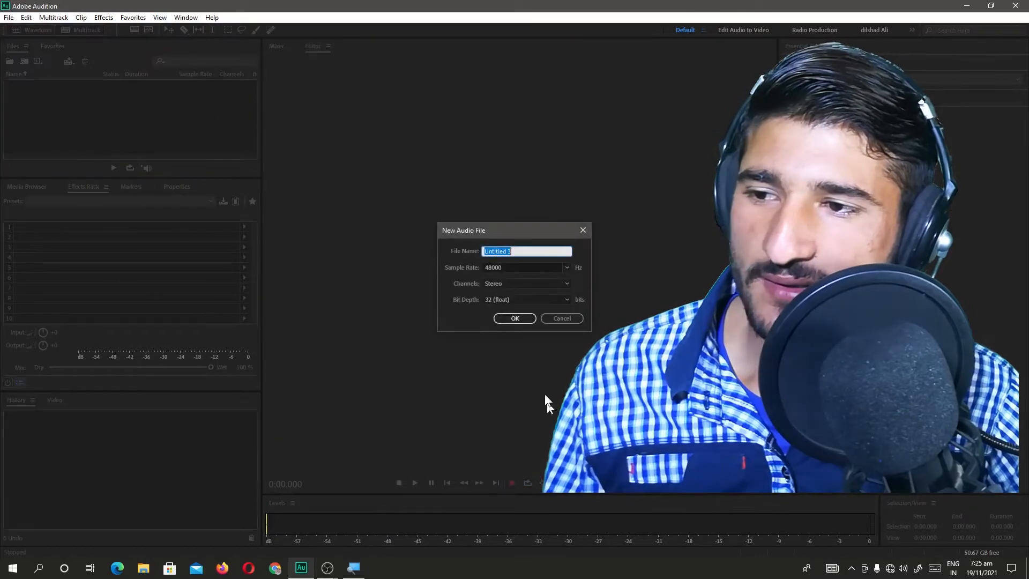
{"action": "left_click", "coordinate": [512, 316]}
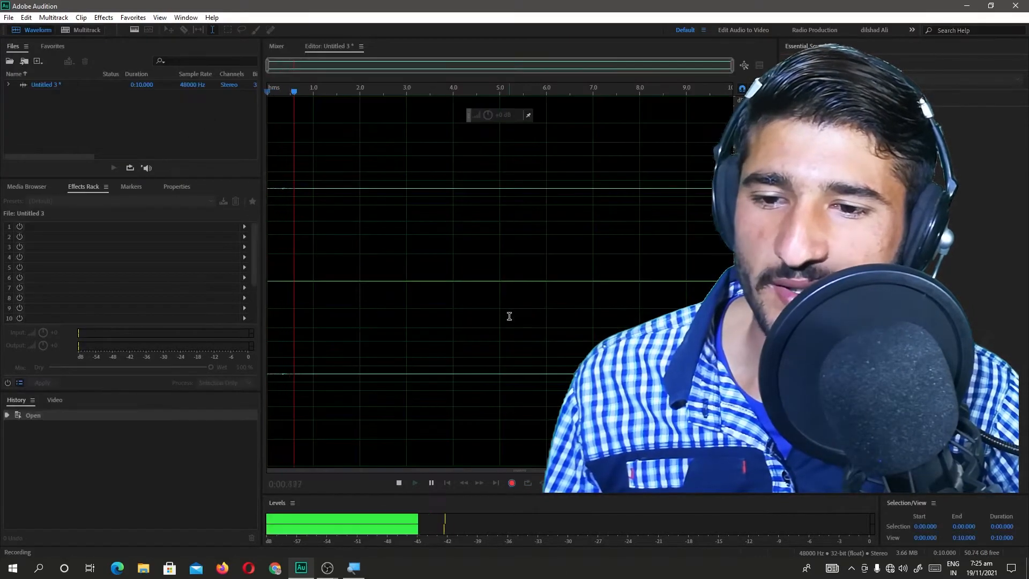
{"action": "key", "text": "space"}
{"action": "key", "text": "space"}
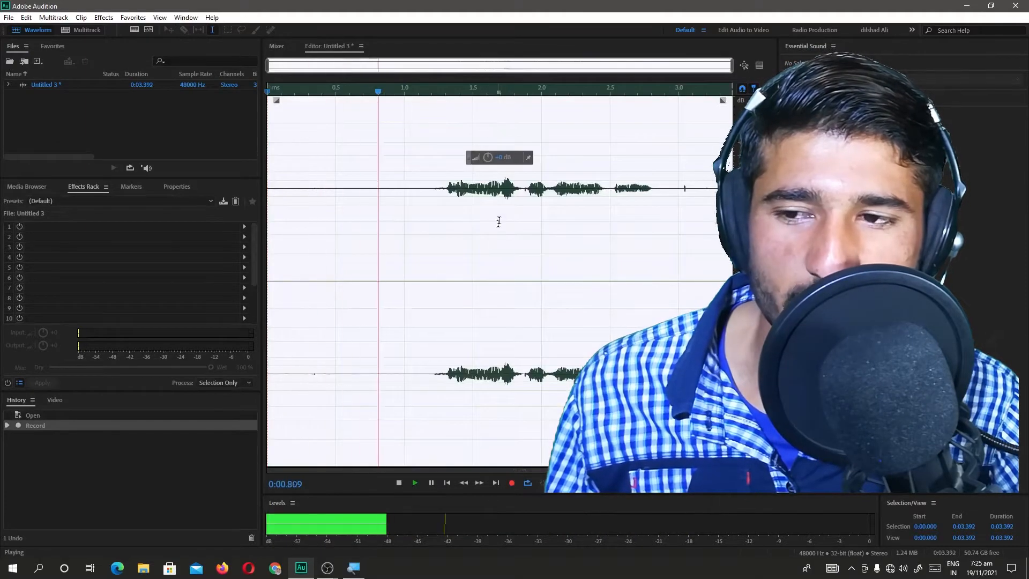
{"action": "key", "text": "space"}
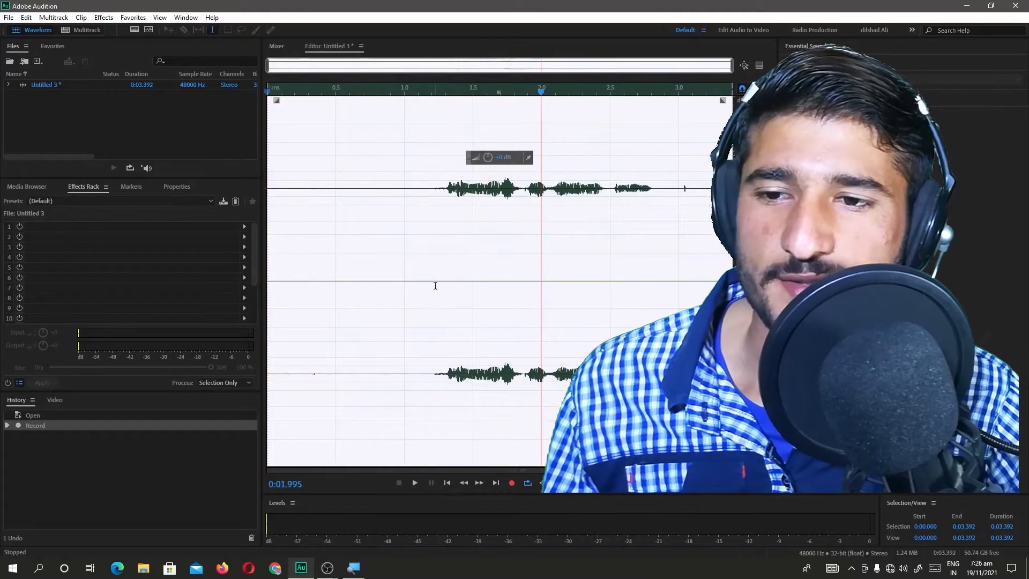
Step: Add the Amplify effect to the first slot of the effects rack and move its window off the waveform
{"action": "left_click", "coordinate": [192, 223]}
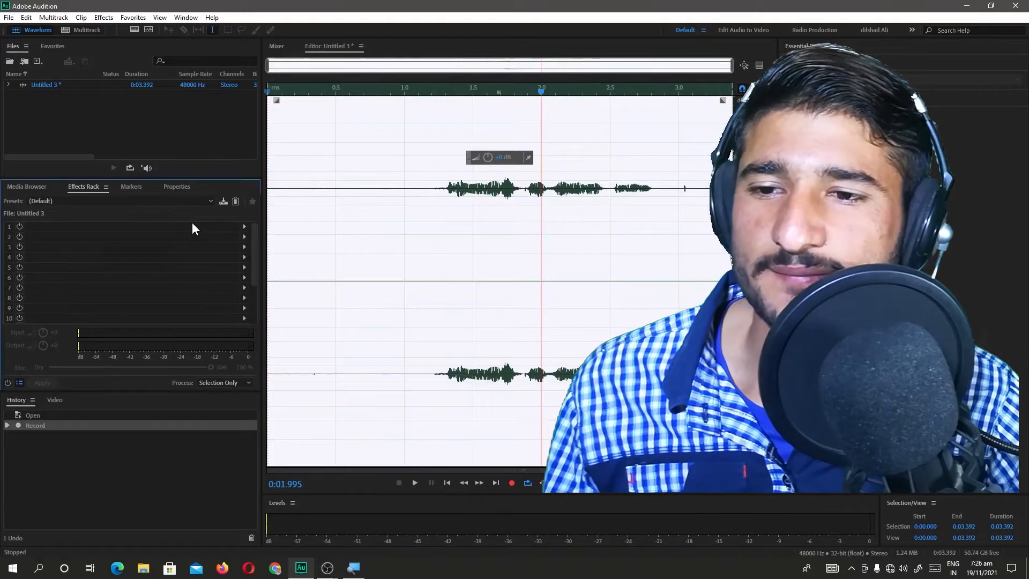
{"action": "left_click", "coordinate": [243, 227]}
{"action": "mouse_move", "coordinate": [292, 266]}
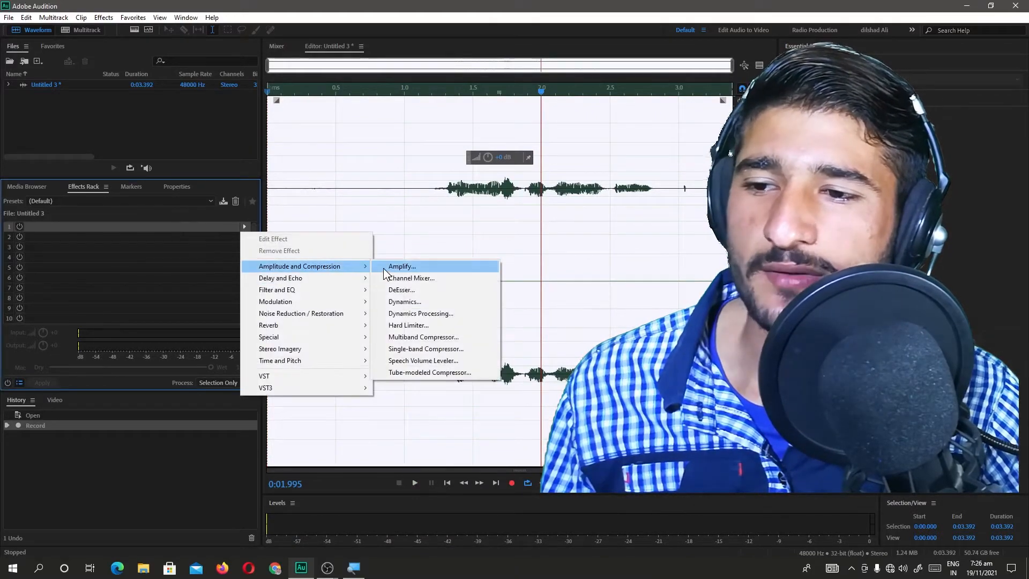
{"action": "left_click", "coordinate": [401, 267]}
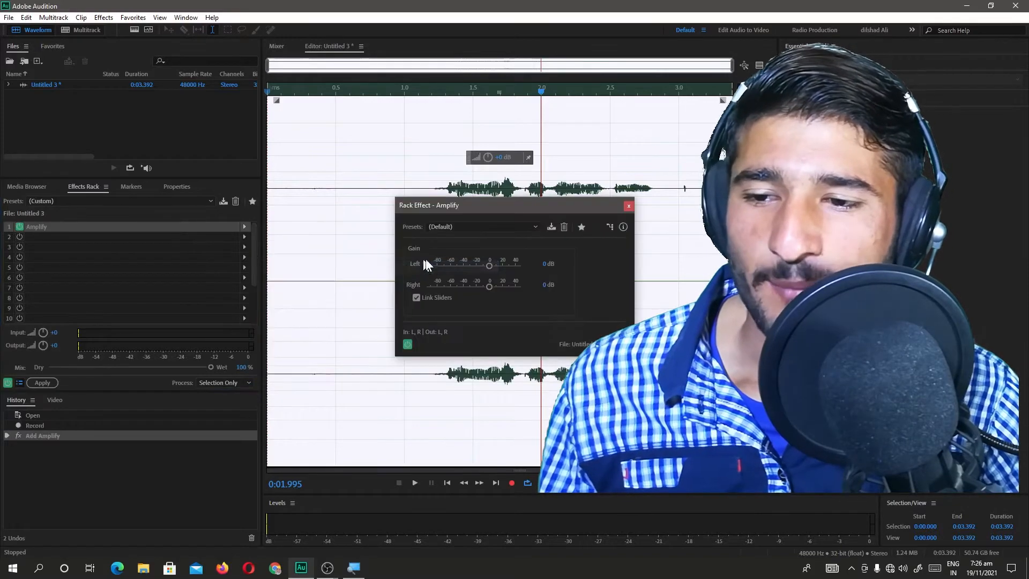
{"action": "left_click_drag", "start_coordinate": [463, 205], "coordinate": [418, 179]}
Step: Apply the +6dB Boost preset to the Amplify effect and preview the recording
{"action": "left_click", "coordinate": [403, 202]}
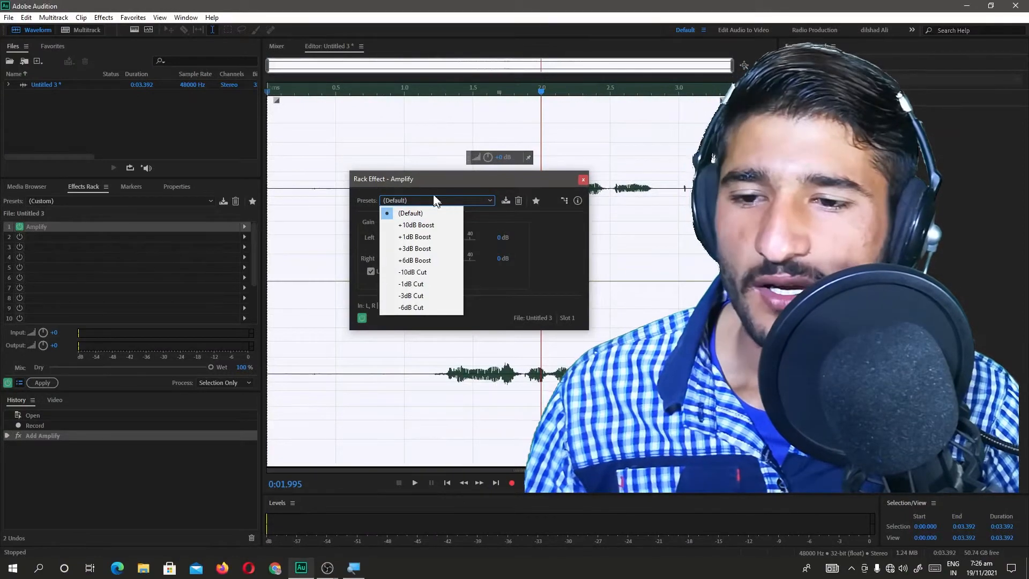
{"action": "left_click_drag", "start_coordinate": [428, 179], "coordinate": [445, 161]}
{"action": "left_click", "coordinate": [442, 182]}
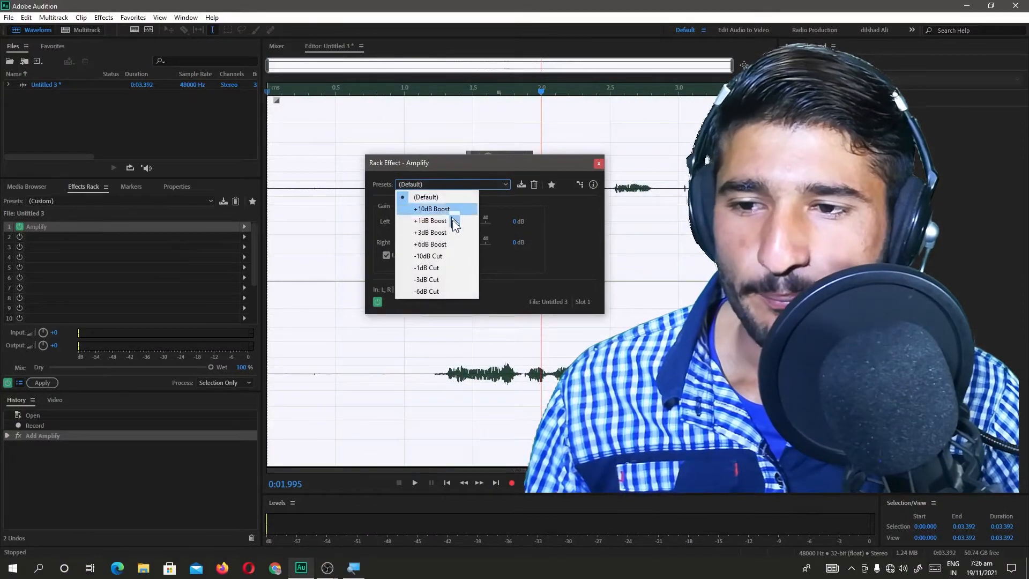
{"action": "left_click", "coordinate": [457, 244]}
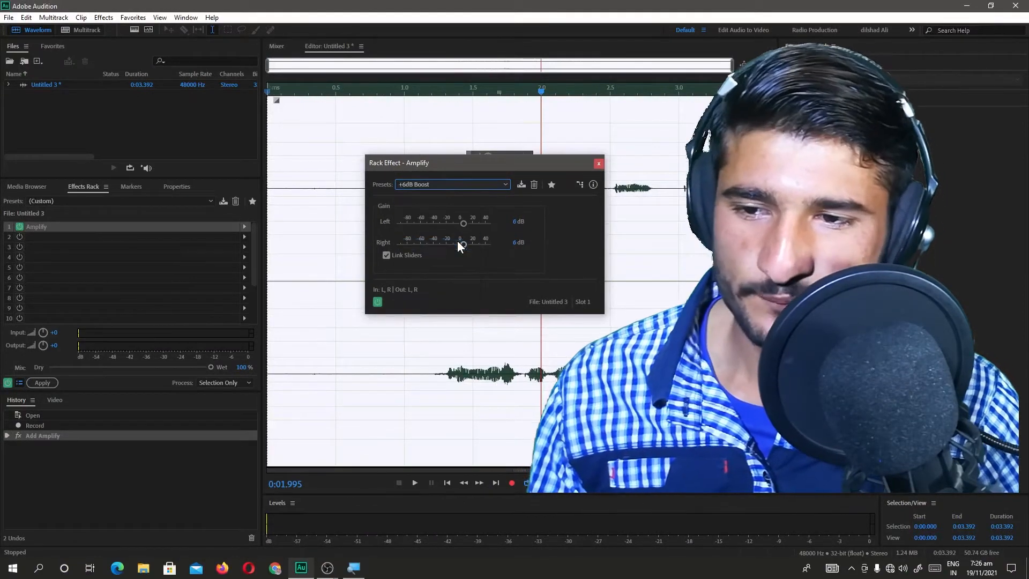
{"action": "left_click_drag", "start_coordinate": [485, 156], "coordinate": [536, 120]}
{"action": "key", "text": "space"}
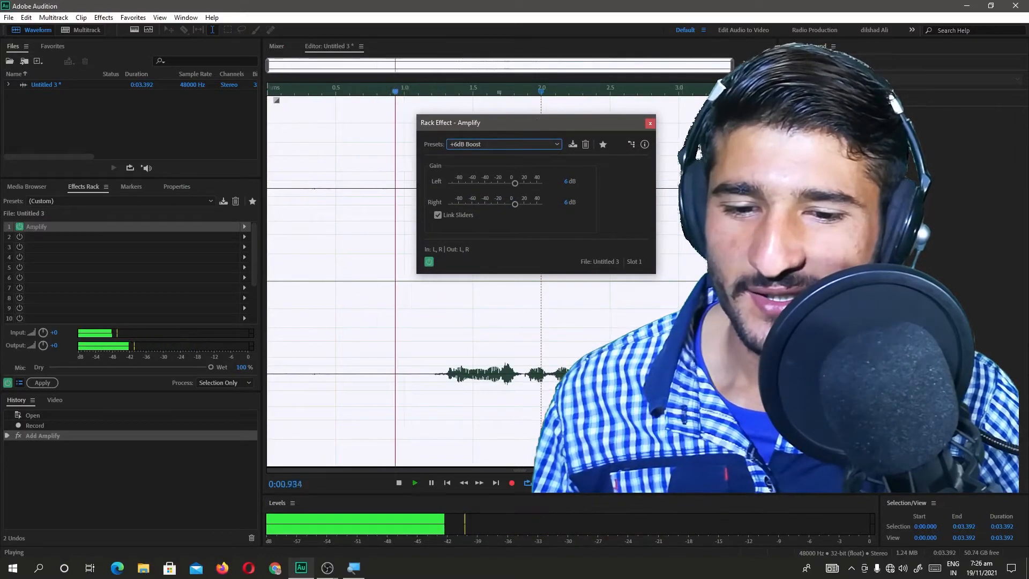
{"action": "key", "text": "space"}
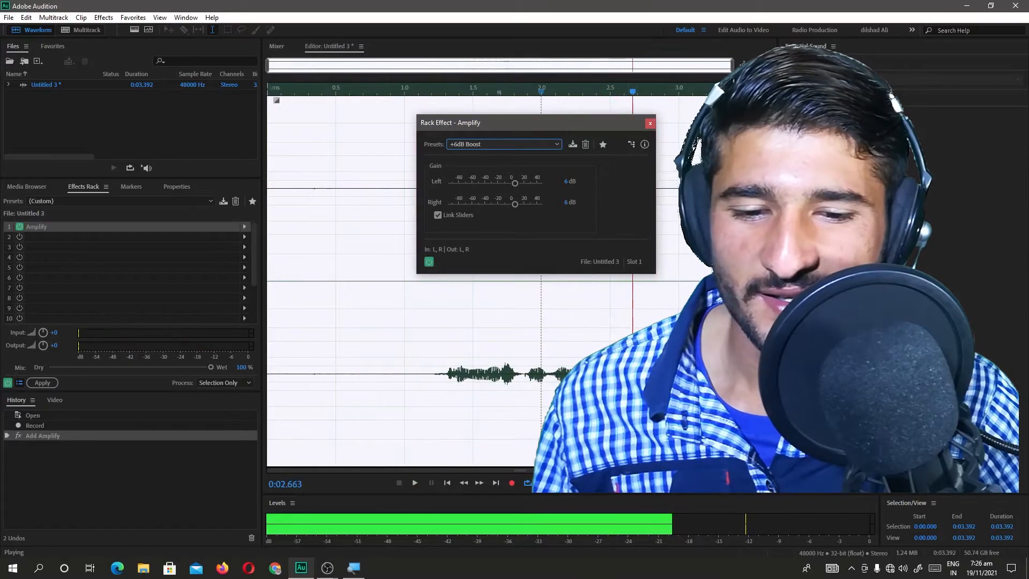
Step: Switch the Amplify effect to the +1dB Boost preset and preview the recording
{"action": "left_click", "coordinate": [498, 143]}
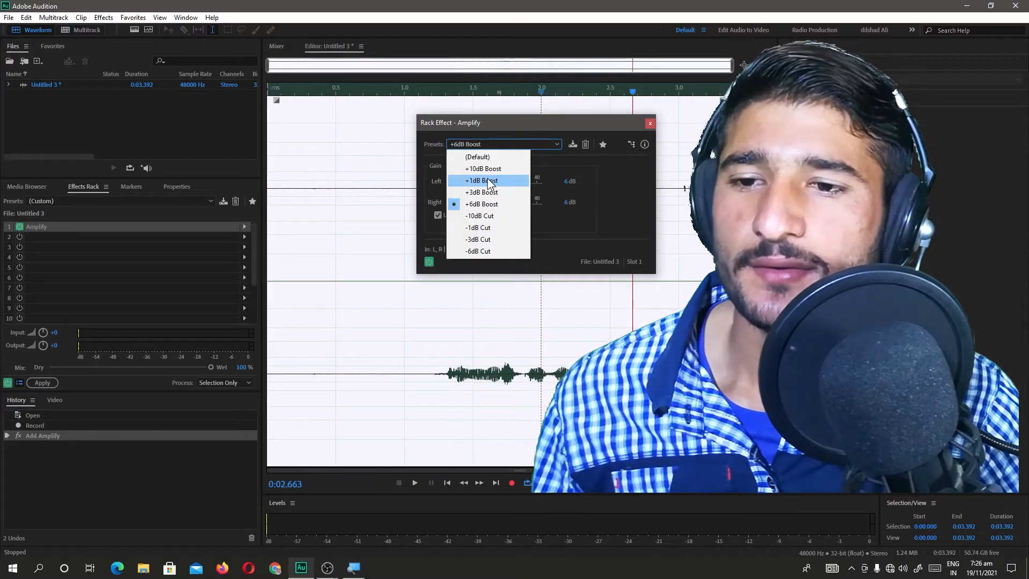
{"action": "left_click", "coordinate": [489, 180]}
{"action": "key", "text": "space"}
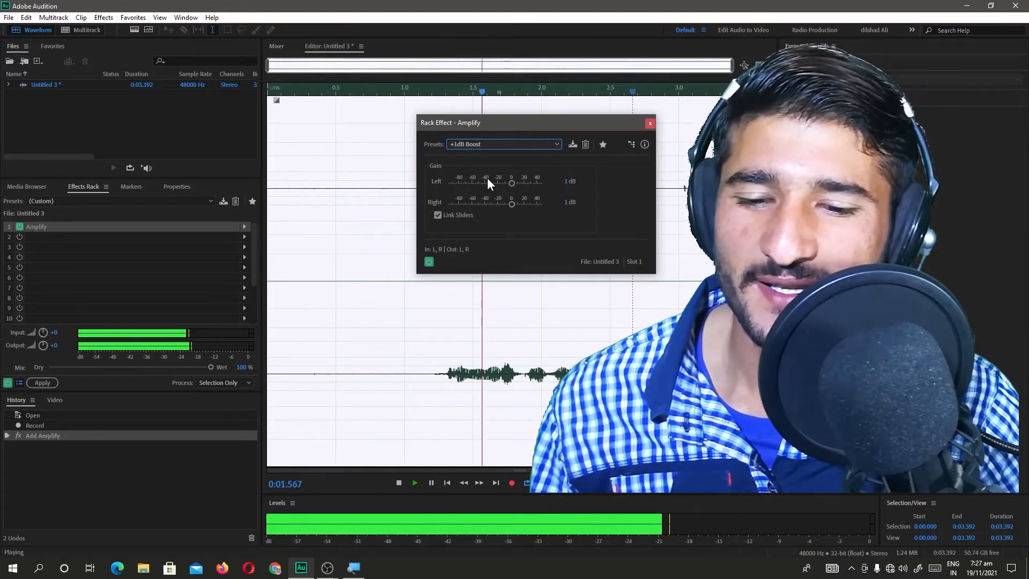
{"action": "key", "text": "space"}
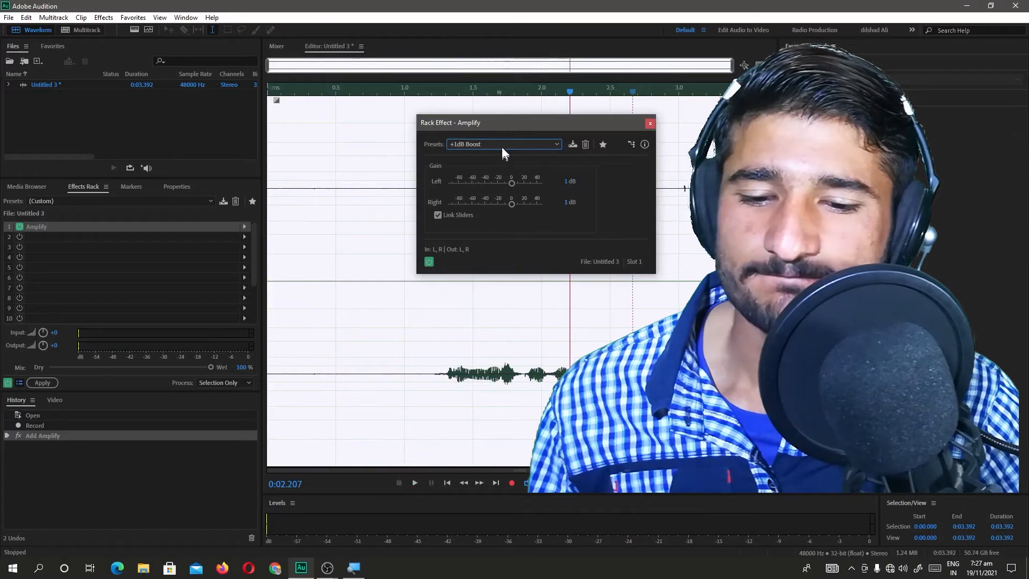
Step: Switch the Amplify effect to the +10dB Boost preset and preview the recording's level
{"action": "left_click", "coordinate": [502, 143]}
{"action": "left_click", "coordinate": [493, 172]}
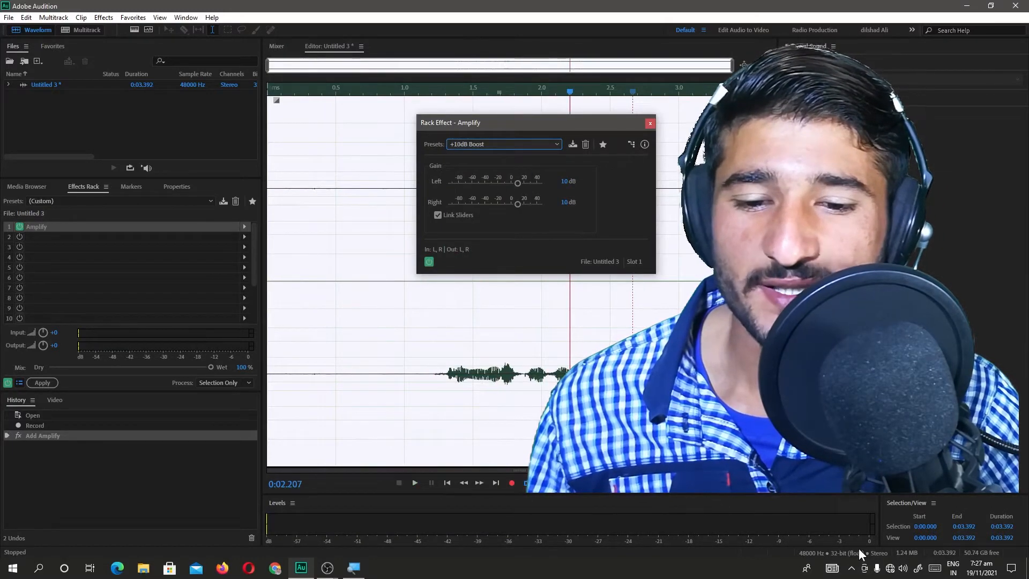
{"action": "key", "text": "space"}
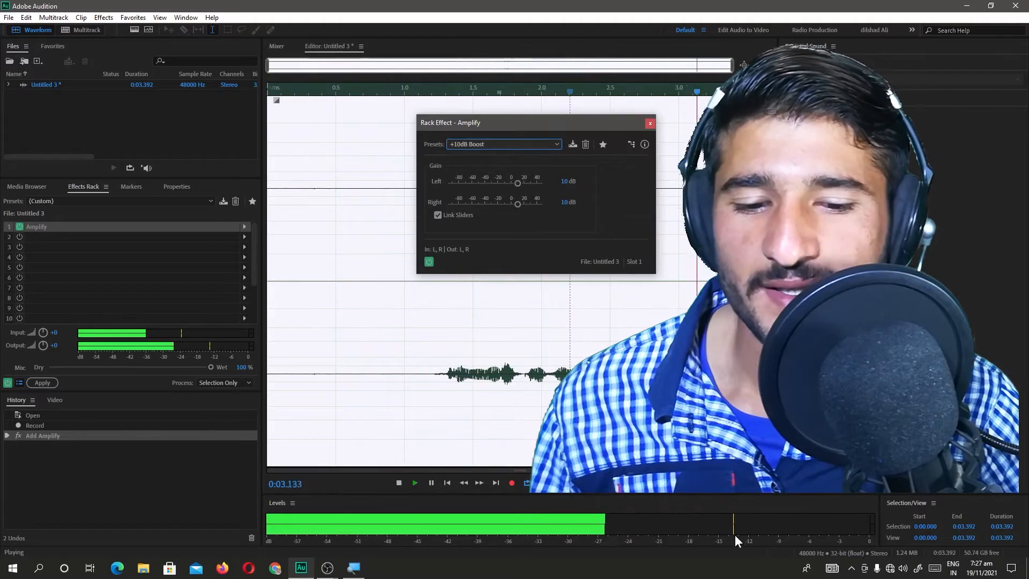
{"action": "key", "text": "space"}
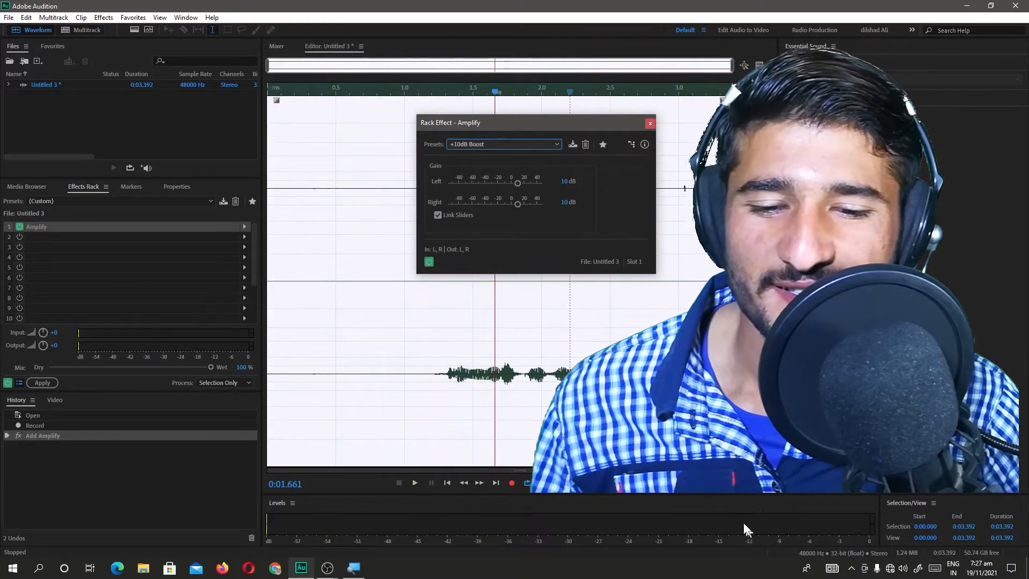
Step: Set the Amplify effect back to the +1dB Boost preset
{"action": "left_click", "coordinate": [516, 144]}
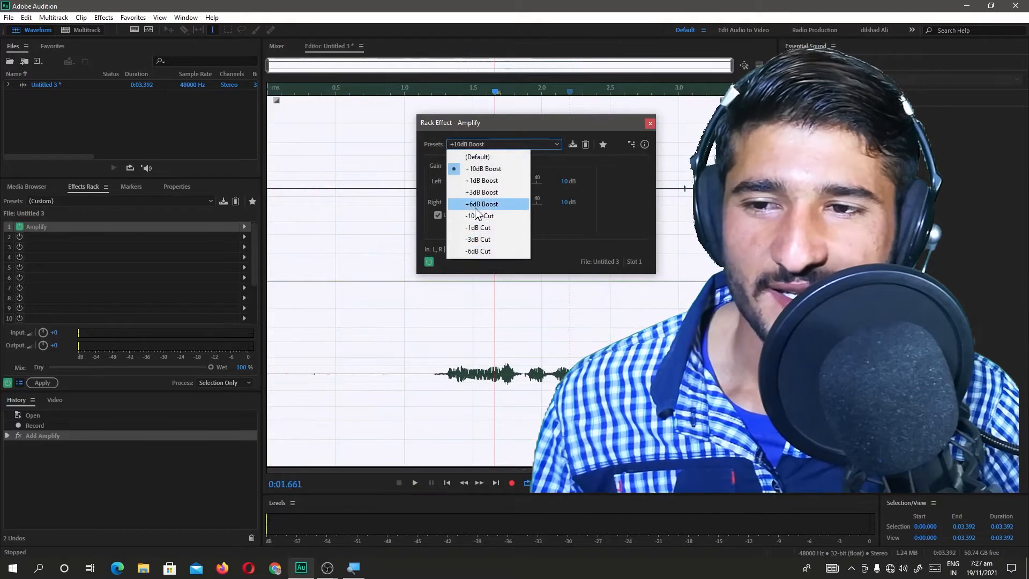
{"action": "left_click", "coordinate": [482, 180]}
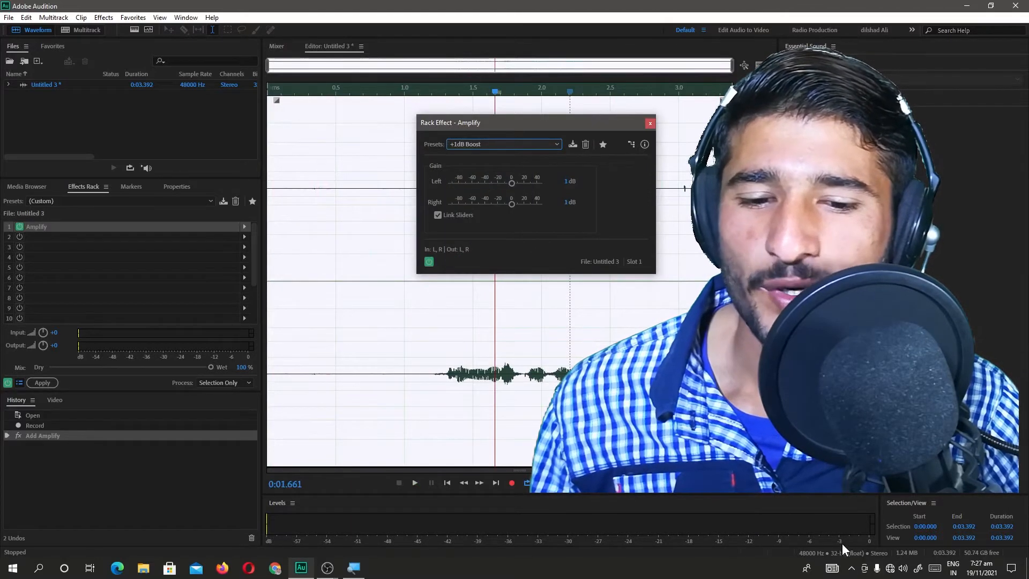
Step: Preview the recording with the +1dB Boost applied and move the Amplify window away from the speech waveform
{"action": "key", "text": "space"}
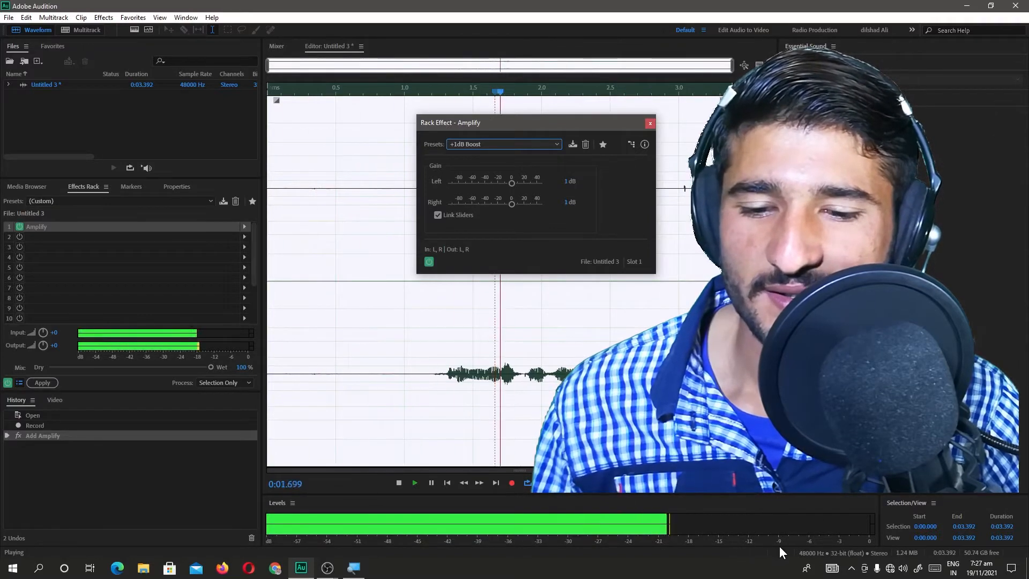
{"action": "key", "text": "space"}
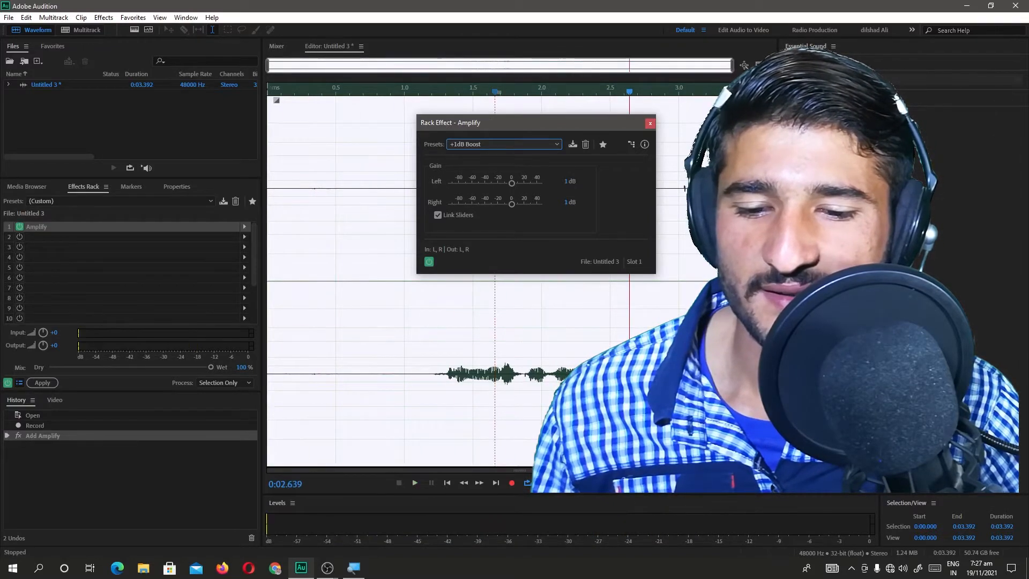
{"action": "left_click_drag", "start_coordinate": [547, 120], "coordinate": [467, 108]}
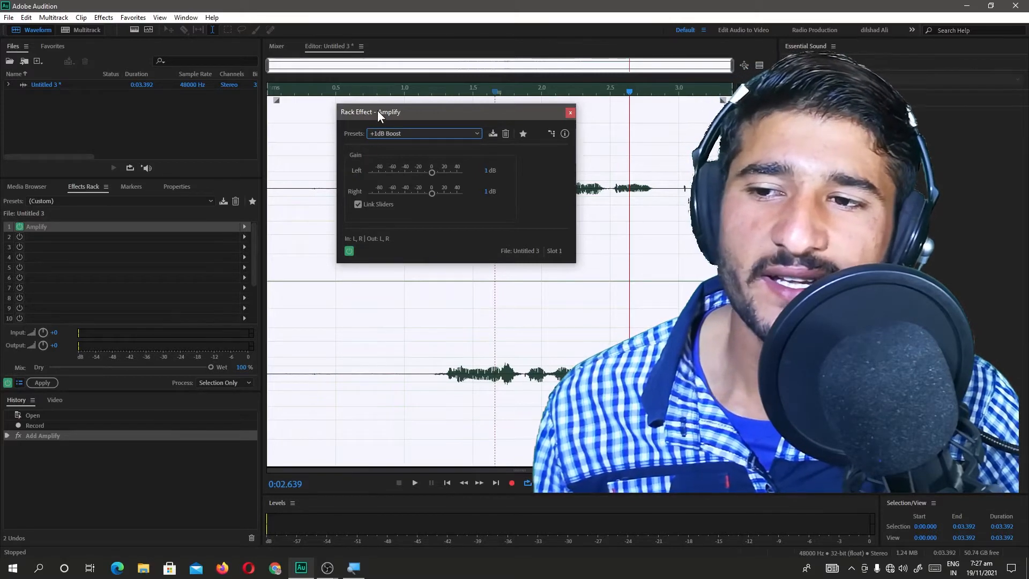
{"action": "left_click", "coordinate": [364, 208]}
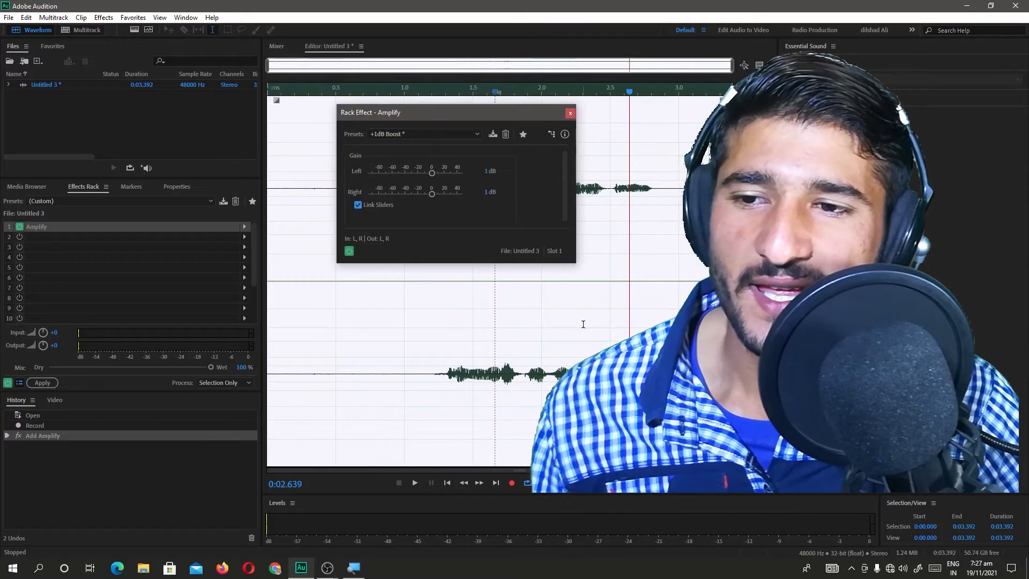
{"action": "left_click_drag", "start_coordinate": [474, 109], "coordinate": [361, 102]}
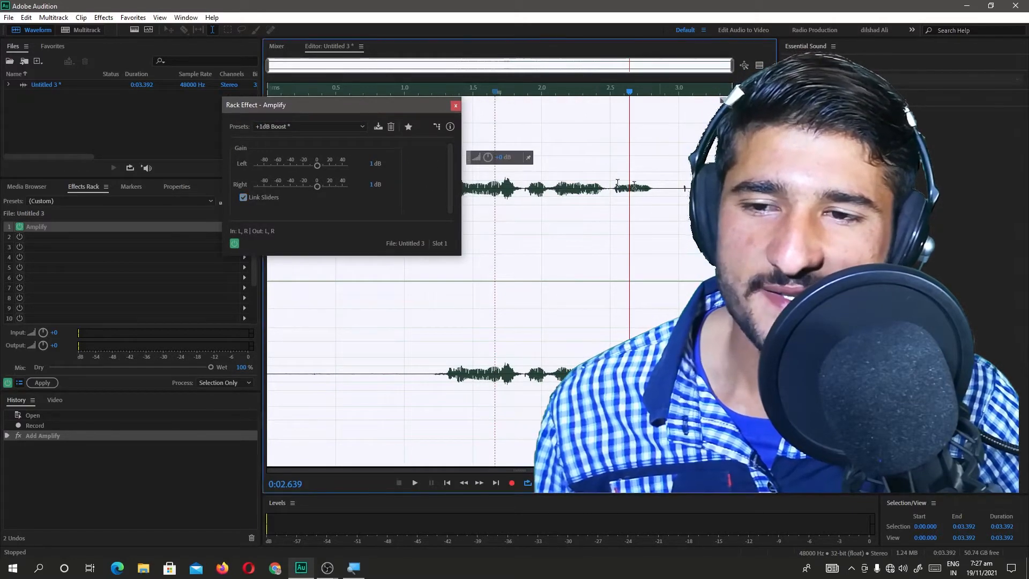
Step: Select the spoken part of the waveform from about 0:01.128 to 0:02.861 and preview it
{"action": "left_click_drag", "start_coordinate": [659, 186], "coordinate": [421, 183]}
{"action": "key", "text": "space"}
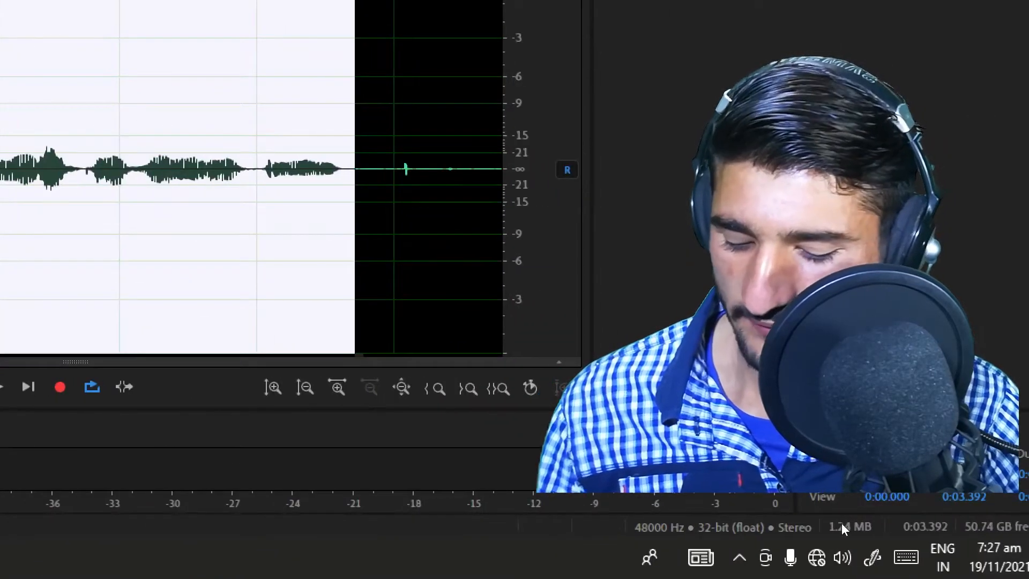
{"action": "key", "text": "space"}
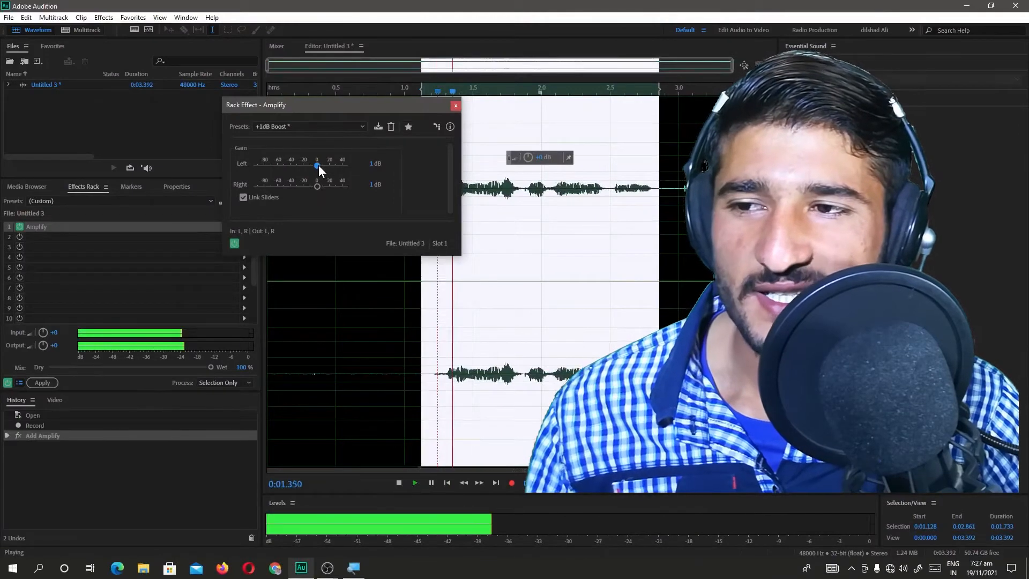
Step: Raise the linked Amplify gain to about 17.36 dB during playback and close the effect window
{"action": "left_click_drag", "start_coordinate": [319, 165], "coordinate": [333, 169]}
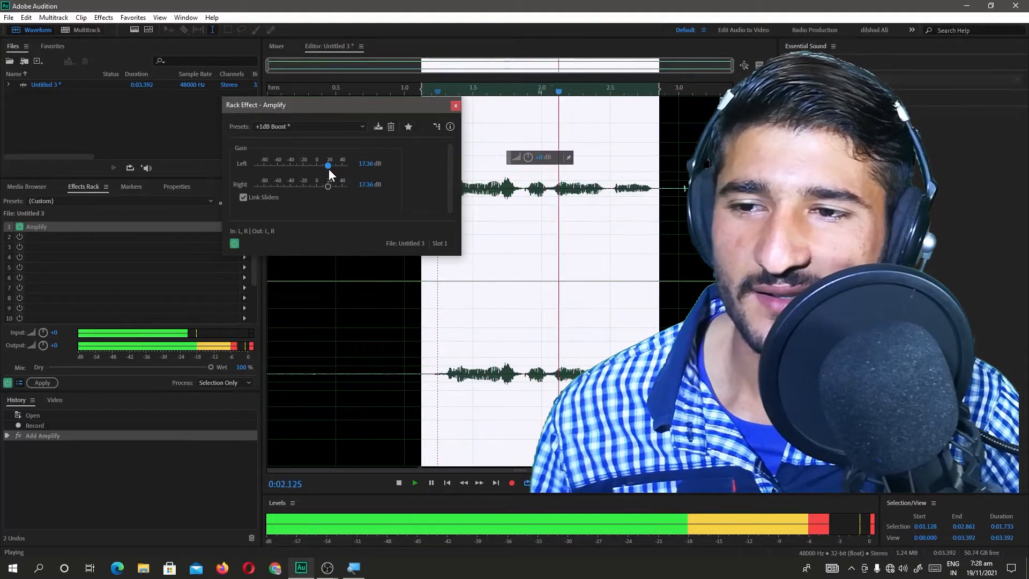
{"action": "key", "text": "space"}
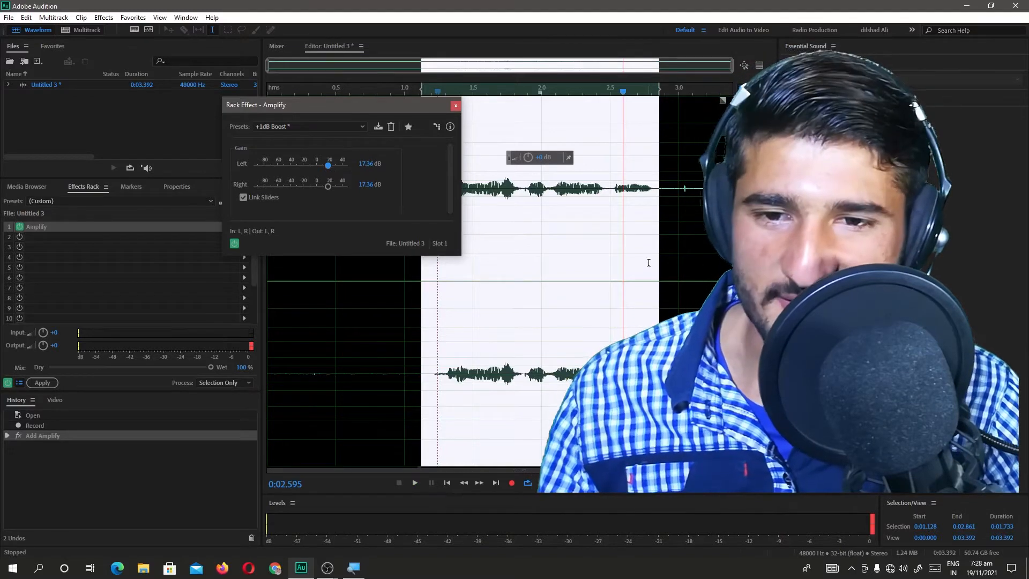
{"action": "left_click", "coordinate": [649, 262]}
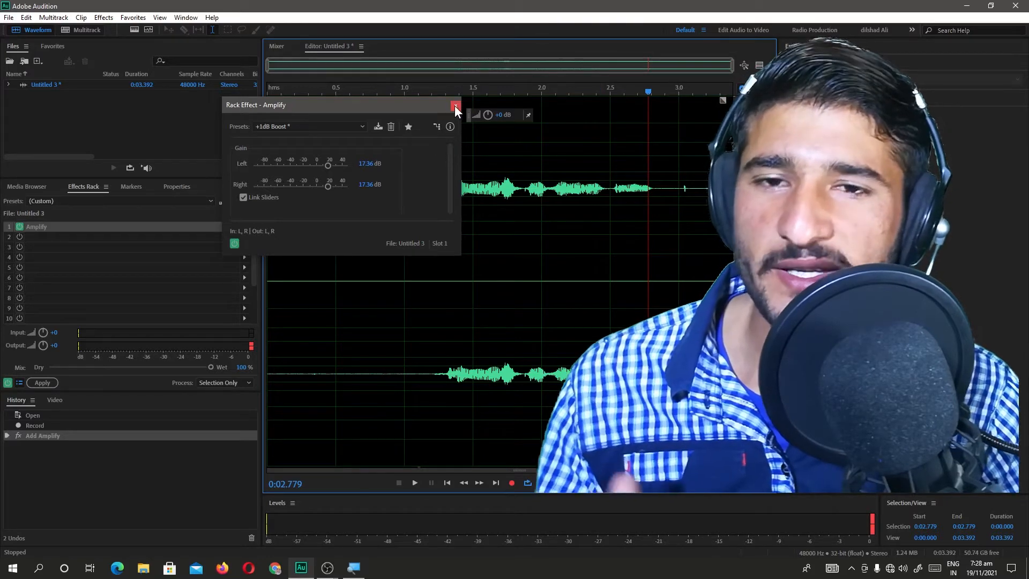
{"action": "left_click", "coordinate": [456, 105]}
Step: Apply the Hard Limit to -0.1 dB favorite to the recording and preview the output level
{"action": "left_click", "coordinate": [133, 17]}
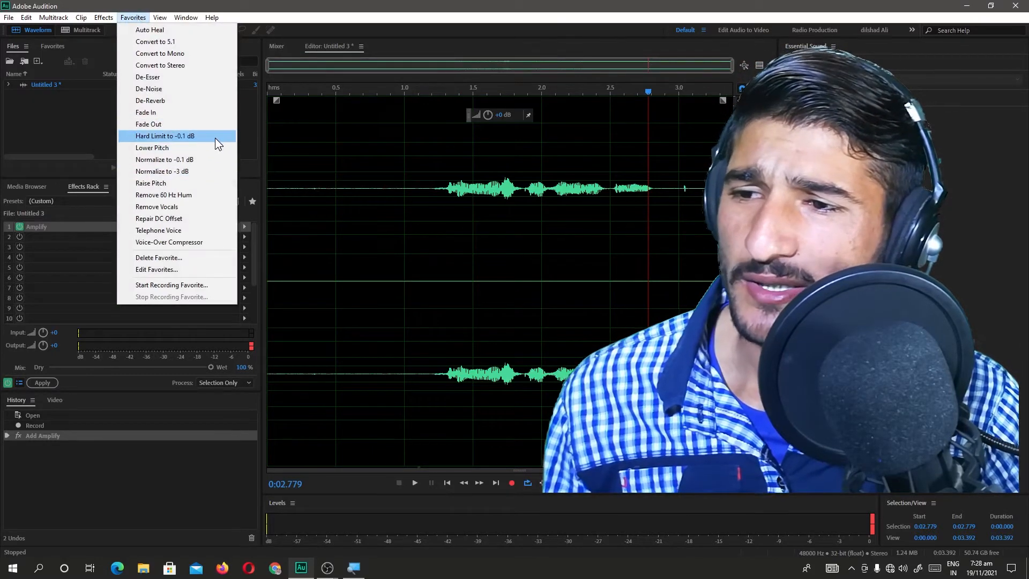
{"action": "left_click", "coordinate": [215, 137]}
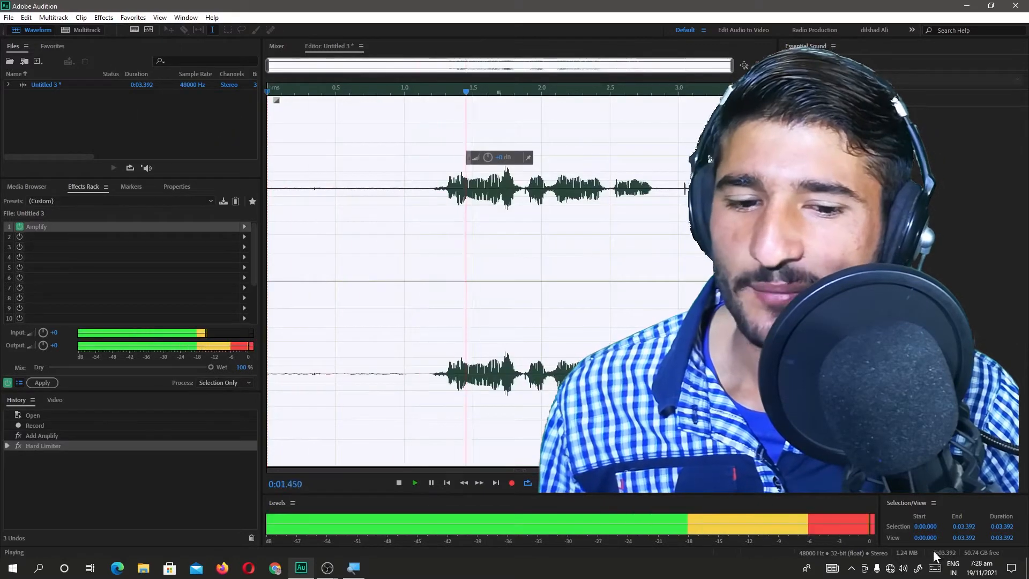
{"action": "key", "text": "space"}
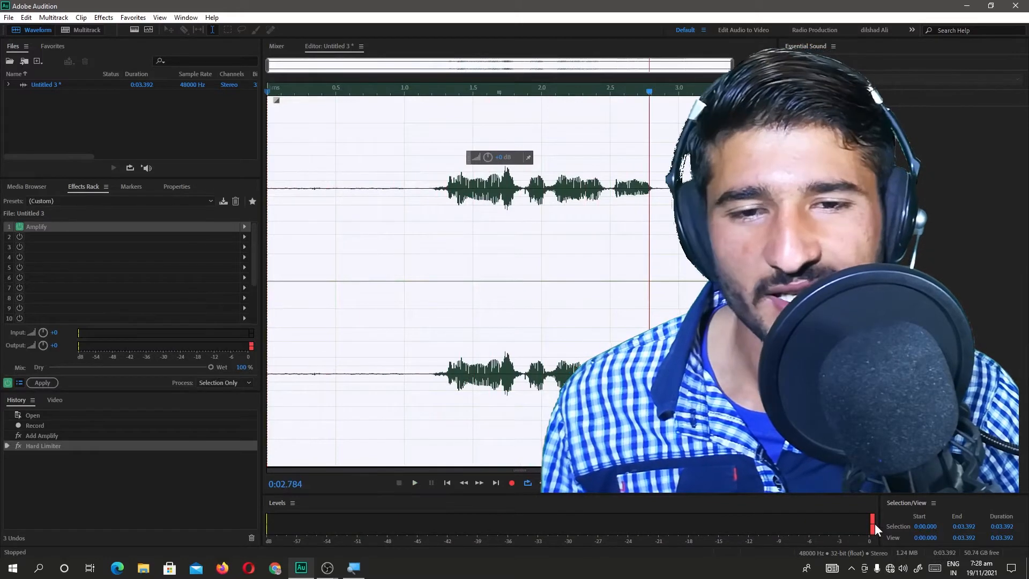
{"action": "key", "text": "space"}
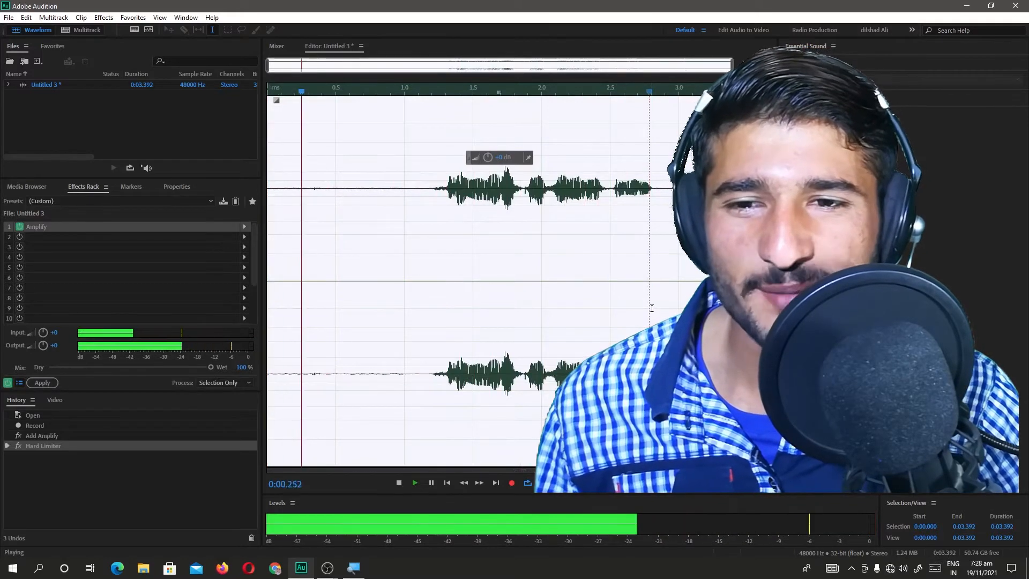
{"action": "key", "text": "space"}
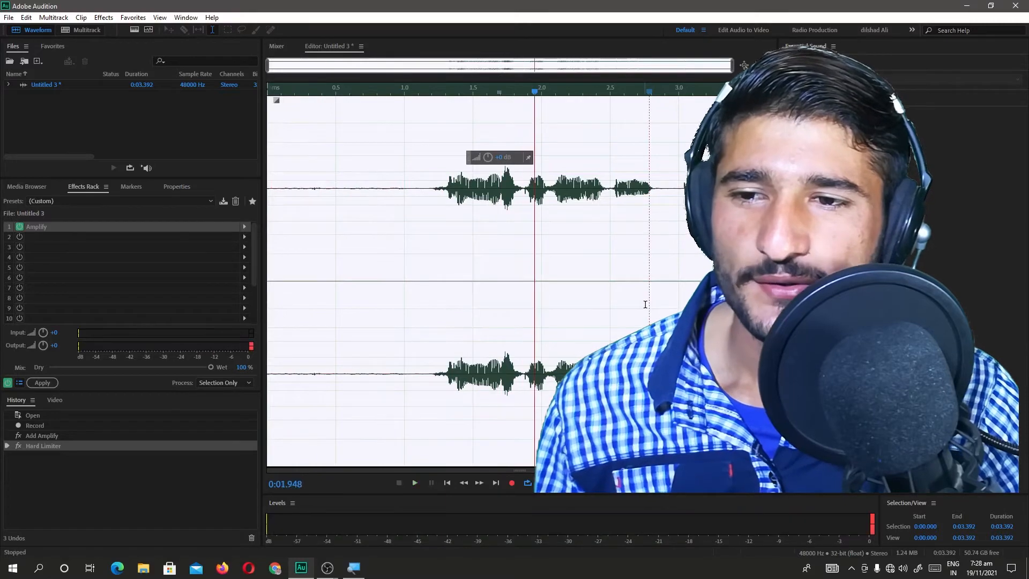
Step: Clear the waveform selection and set the selection start time to 0:03.000
{"action": "left_click", "coordinate": [895, 503]}
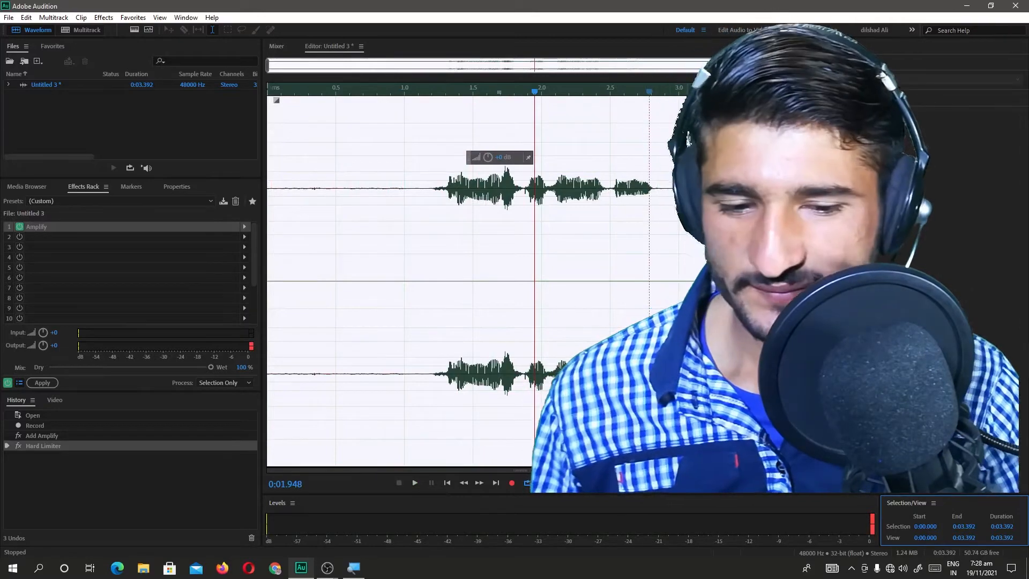
{"action": "left_click", "coordinate": [688, 166]}
{"action": "left_click", "coordinate": [532, 147]}
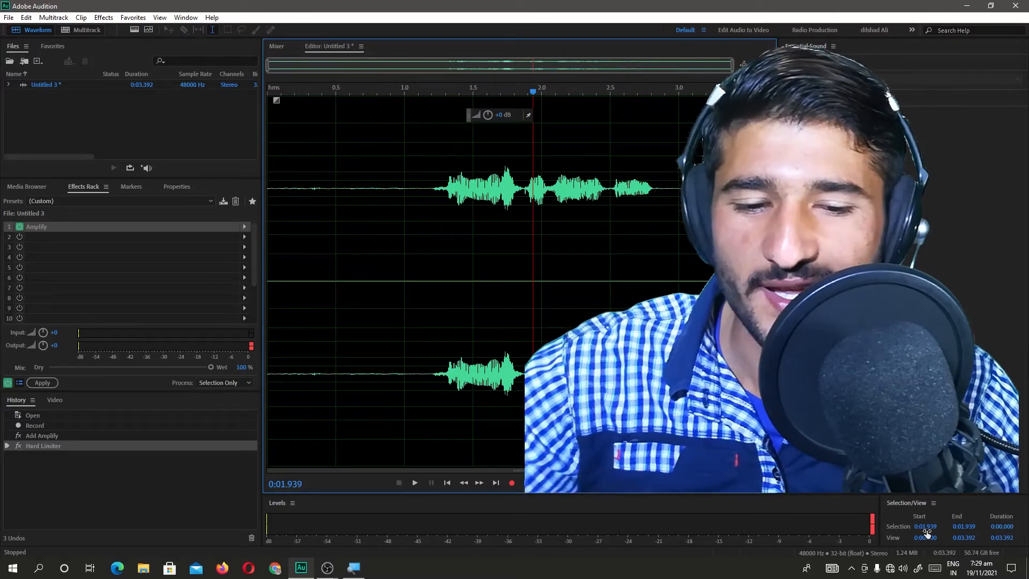
{"action": "left_click", "coordinate": [927, 530]}
{"action": "left_click_drag", "start_coordinate": [927, 532], "coordinate": [934, 531]}
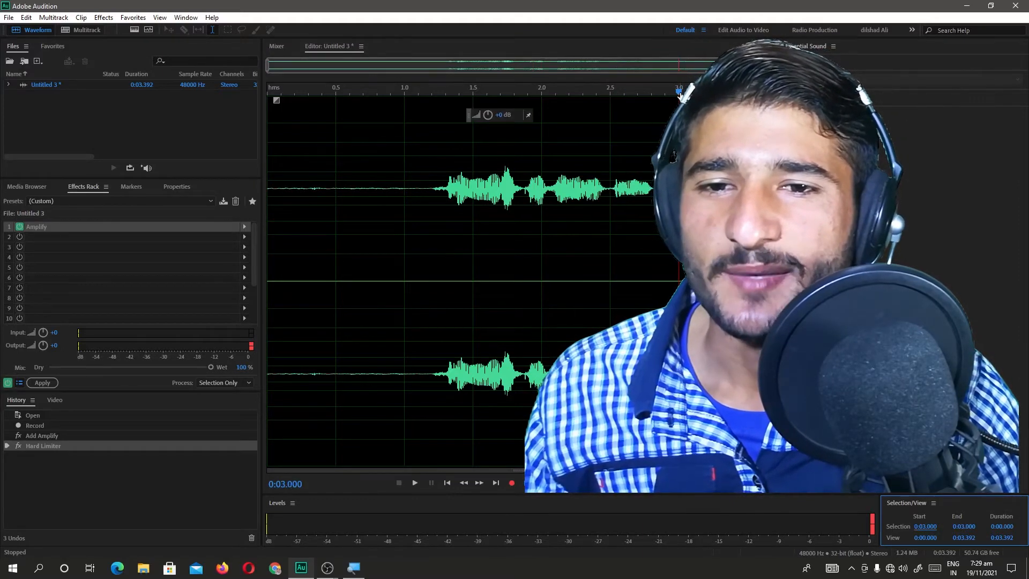
Step: Set the selection's end time to 0:01.800 and its start time to 0:01.400
{"action": "left_click", "coordinate": [493, 140]}
{"action": "left_click", "coordinate": [516, 161]}
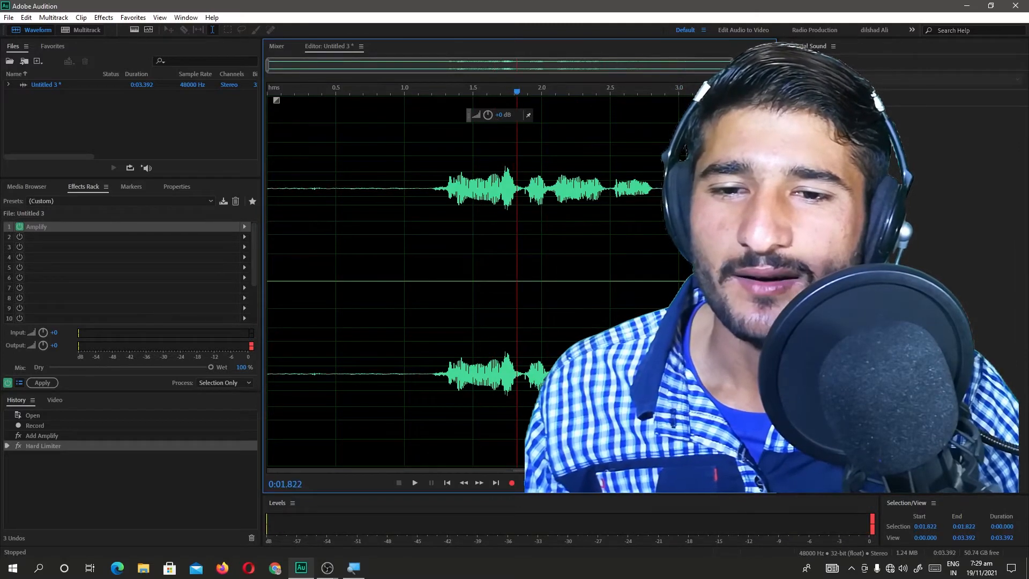
{"action": "left_click_drag", "start_coordinate": [965, 527], "coordinate": [967, 530]}
{"action": "left_click", "coordinate": [973, 526]}
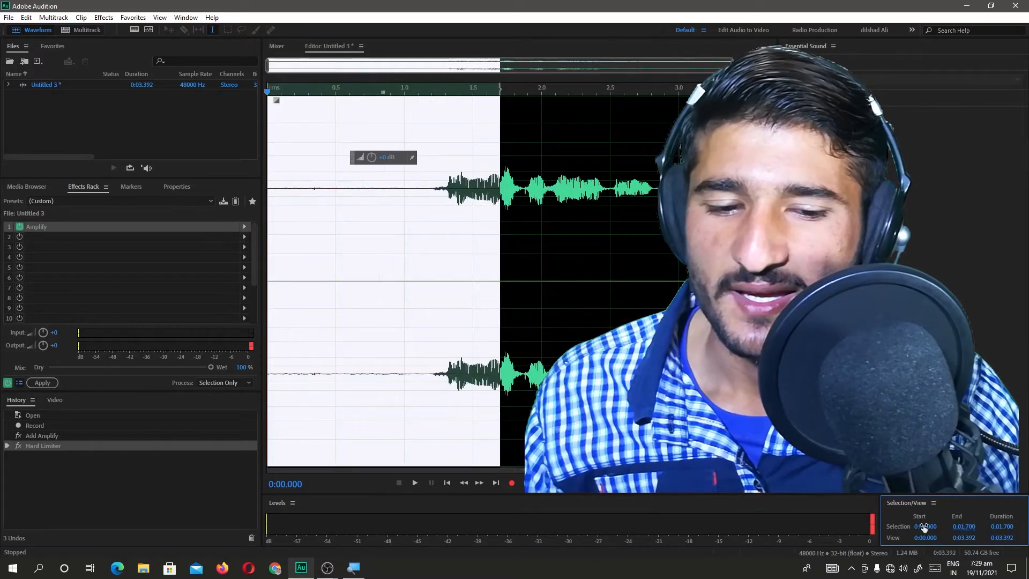
{"action": "left_click_drag", "start_coordinate": [922, 525], "coordinate": [934, 529]}
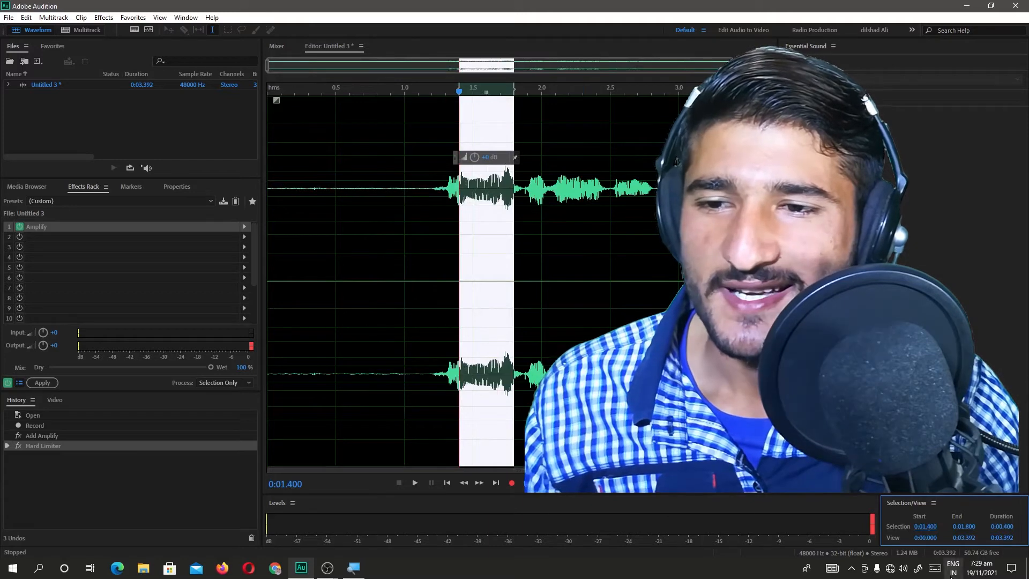
Step: Change the selection range to 0:01.000–0:02.800 and make the waveform view start at about 0:01.604
{"action": "left_click_drag", "start_coordinate": [965, 527], "coordinate": [947, 549]}
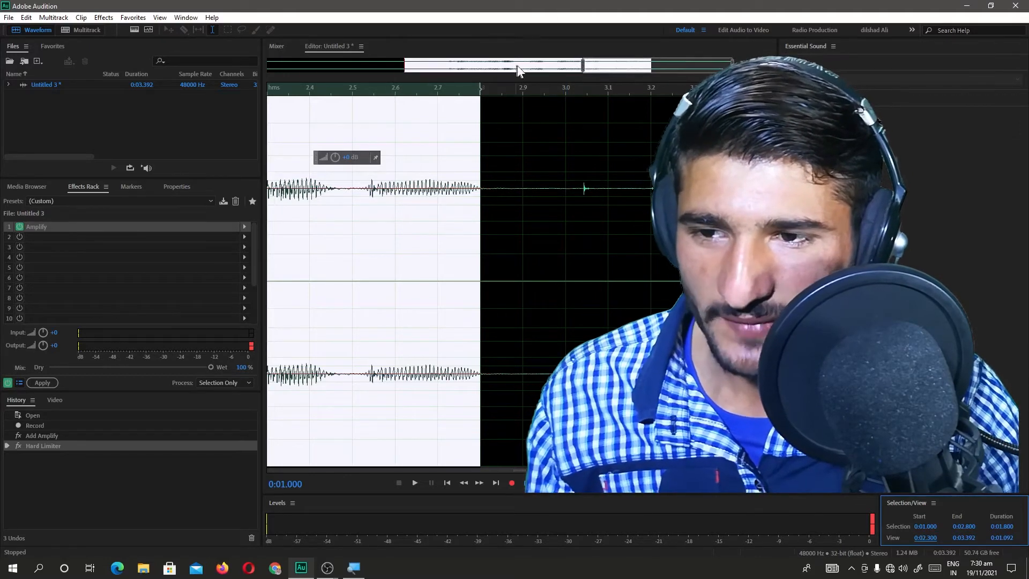
{"action": "left_click_drag", "start_coordinate": [584, 63], "coordinate": [487, 75]}
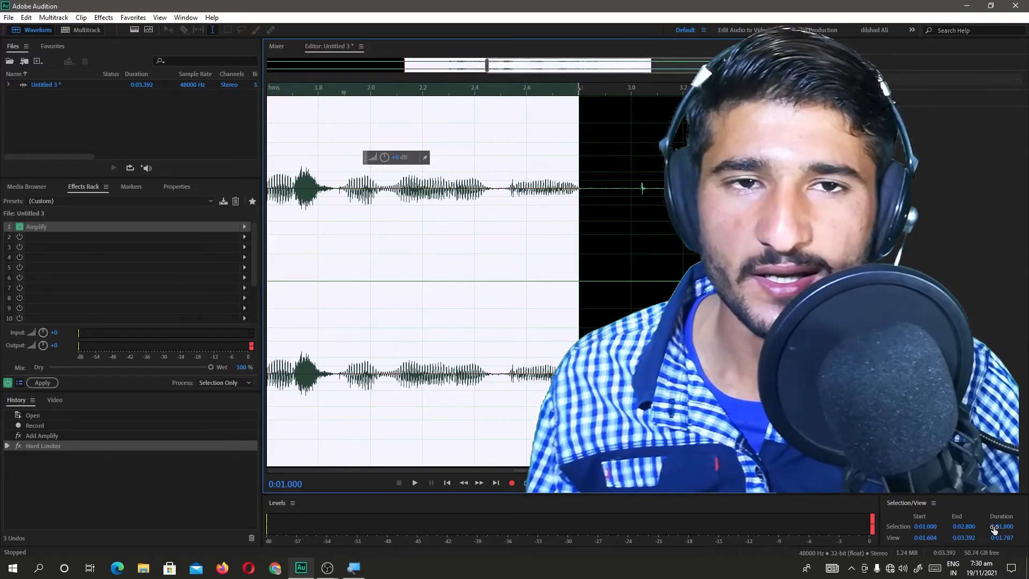
Step: Clear the selection, boost the whole recording by about 14.4 dB with the heads-up gain control, and readjust its volume
{"action": "left_click", "coordinate": [410, 134]}
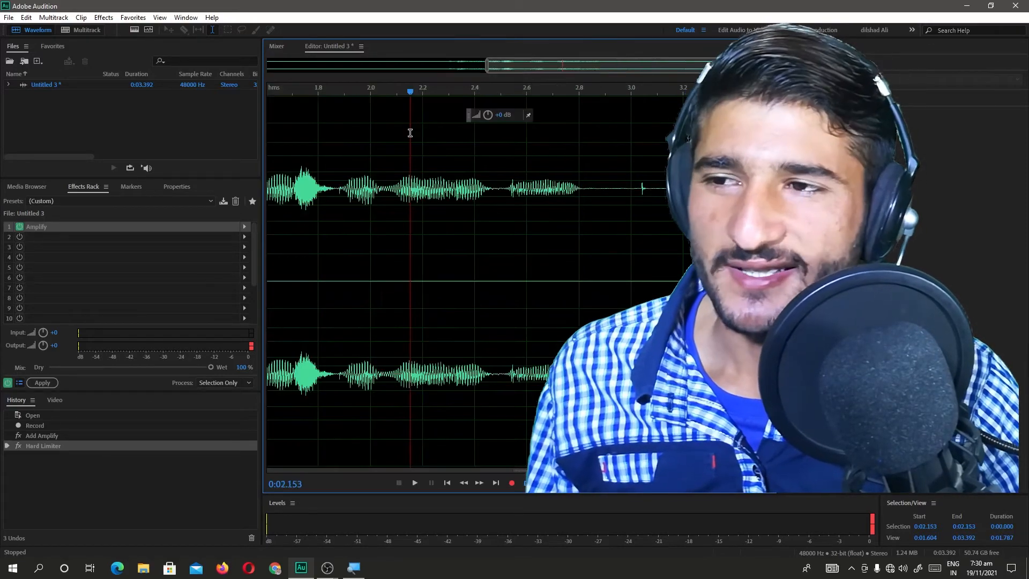
{"action": "left_click", "coordinate": [452, 194]}
{"action": "left_click_drag", "start_coordinate": [488, 114], "coordinate": [557, 135]}
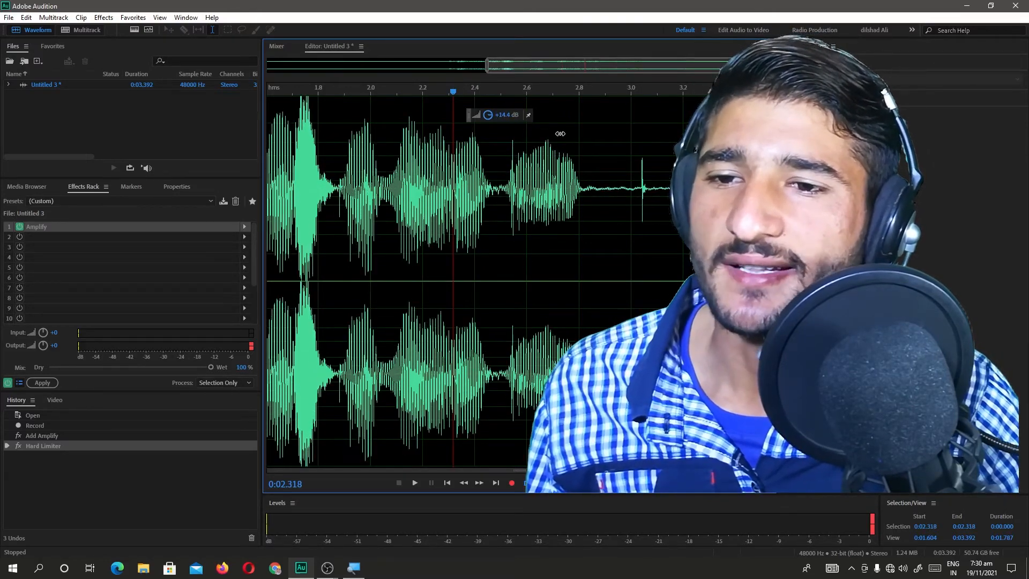
{"action": "mouse_move", "coordinate": [469, 160]}
{"action": "left_mouse_down"}
{"action": "mouse_move", "coordinate": [504, 157]}
{"action": "mouse_move", "coordinate": [486, 168]}
{"action": "left_mouse_up"}
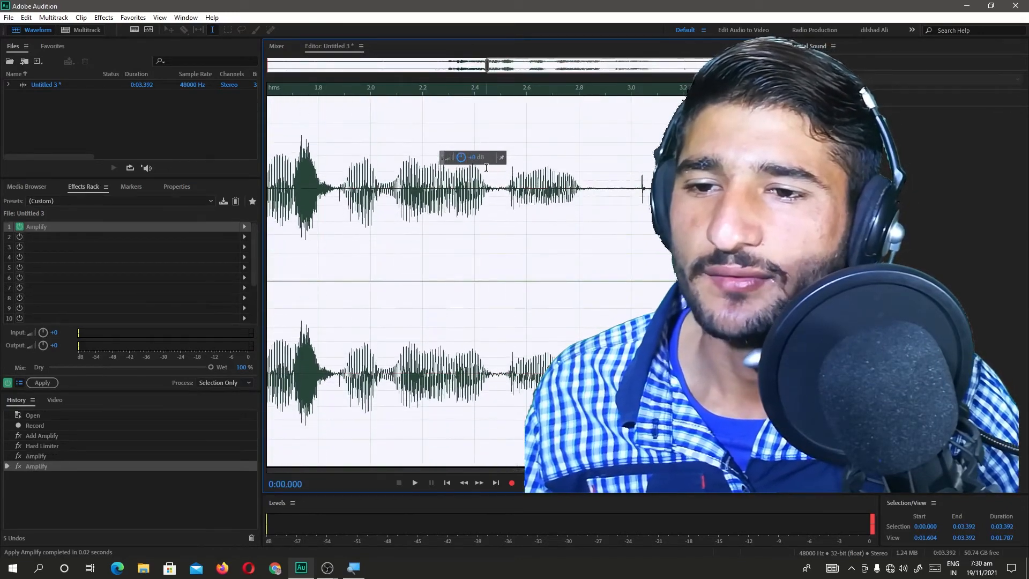